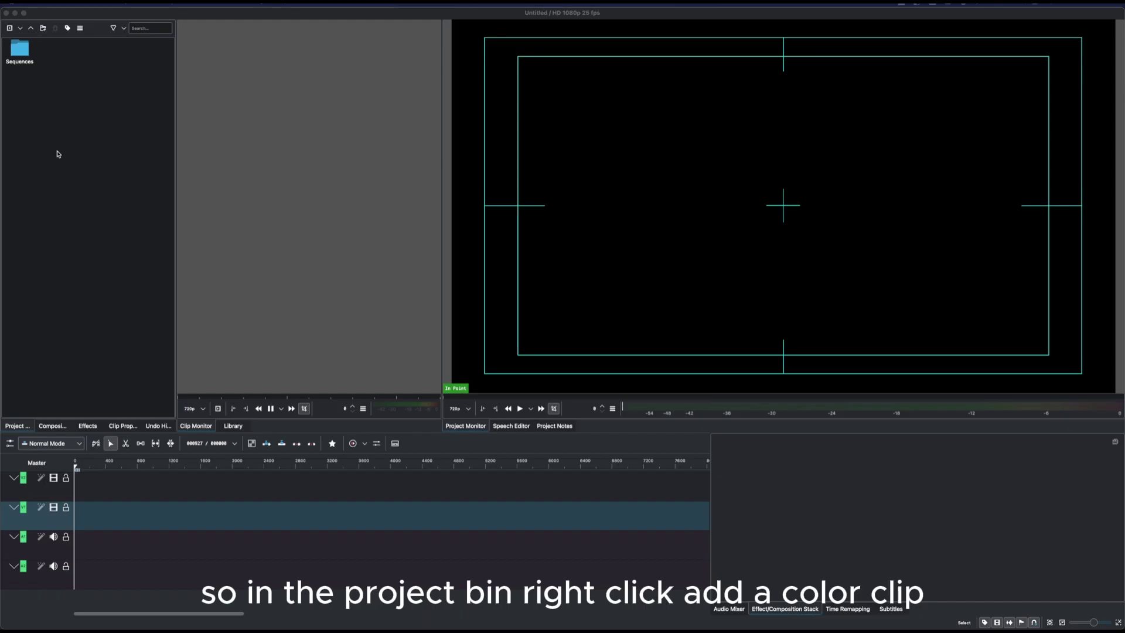
Step: Add a pink color clip to the project bin
{"action": "right_click", "coordinate": [58, 154]}
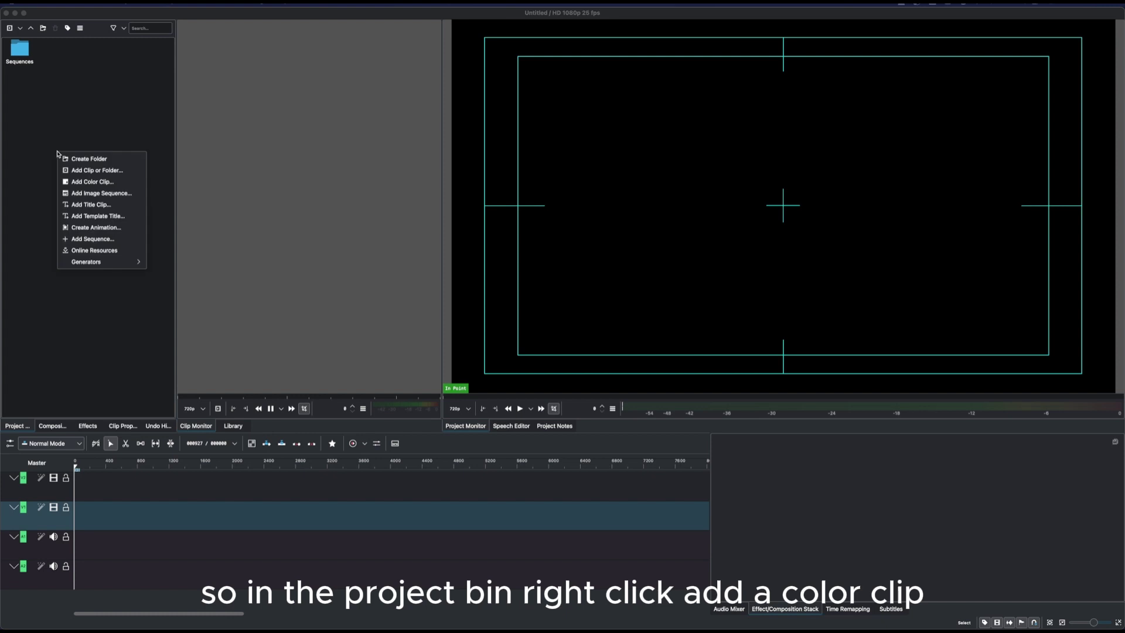
{"action": "left_click", "coordinate": [78, 182]}
{"action": "left_click", "coordinate": [574, 310]}
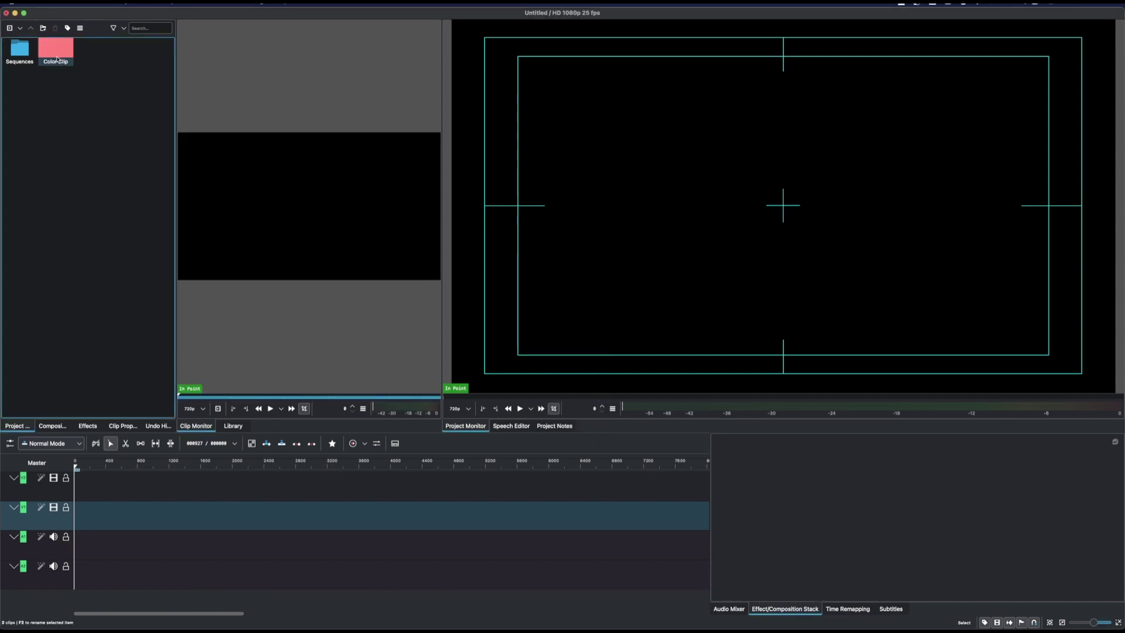
Step: Place the pink color clip at the start of the lower video track
{"action": "left_click", "coordinate": [57, 54]}
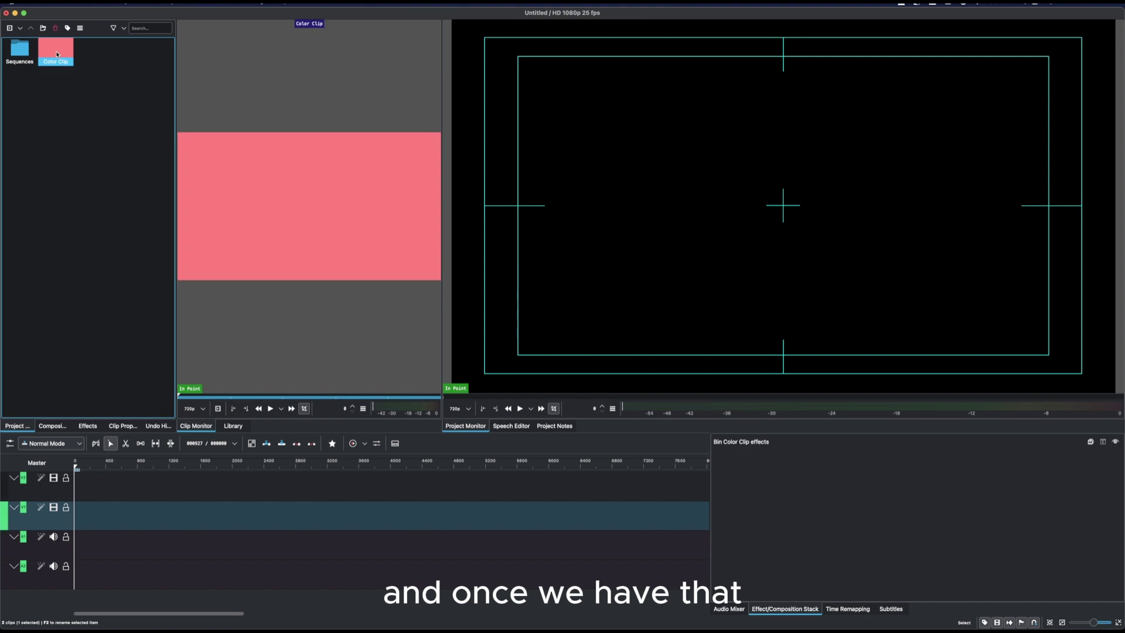
{"action": "left_click_drag", "start_coordinate": [57, 53], "coordinate": [82, 519]}
{"action": "scroll", "coordinate": [83, 520], "scroll_direction": "up", "scroll_amount": 3}
{"action": "scroll", "coordinate": [83, 520], "scroll_direction": "up", "scroll_amount": 3}
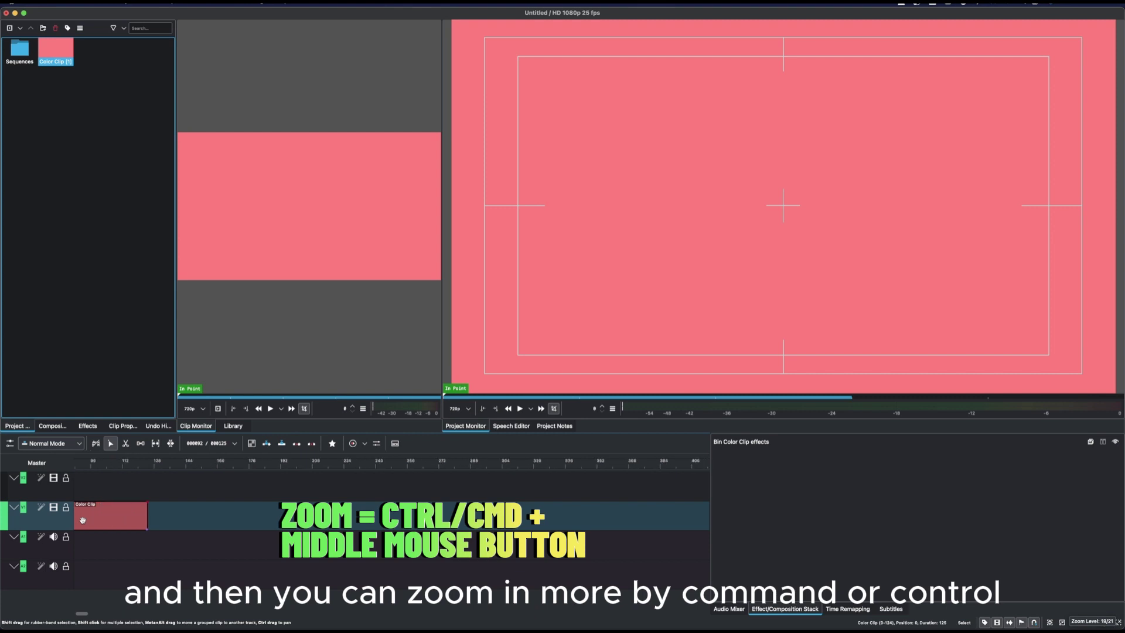
{"action": "scroll", "coordinate": [82, 520], "scroll_direction": "up", "scroll_amount": 1}
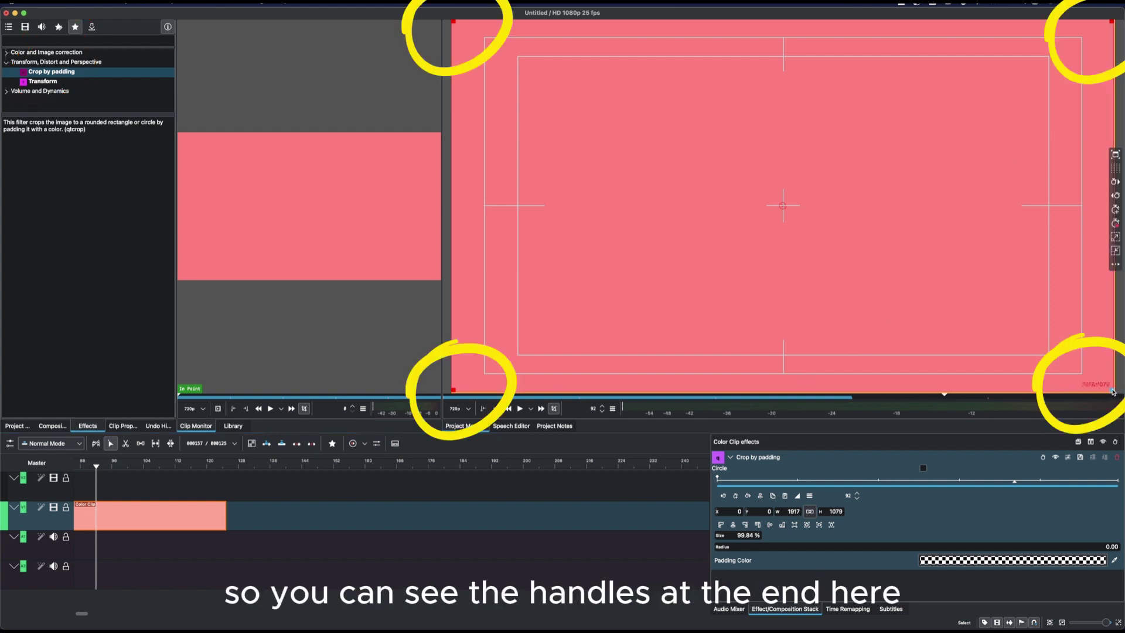
Step: Crop the color clip to a bar about 670 wide and 116 high, centered in the frame
{"action": "left_click_drag", "start_coordinate": [1114, 391], "coordinate": [624, 96]}
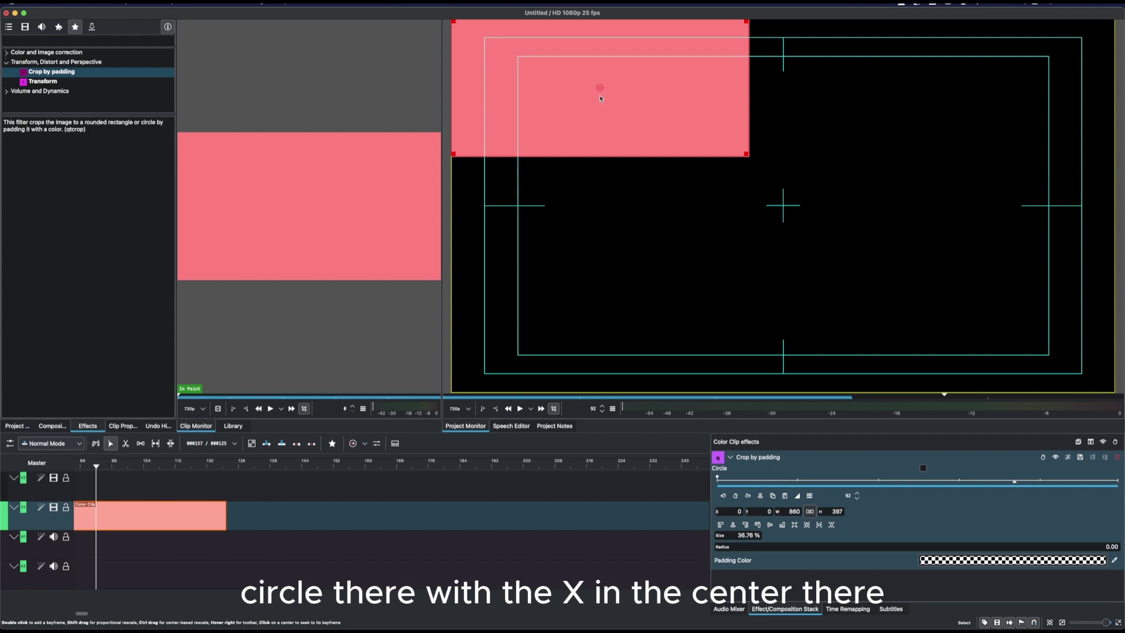
{"action": "left_click_drag", "start_coordinate": [598, 88], "coordinate": [793, 212]}
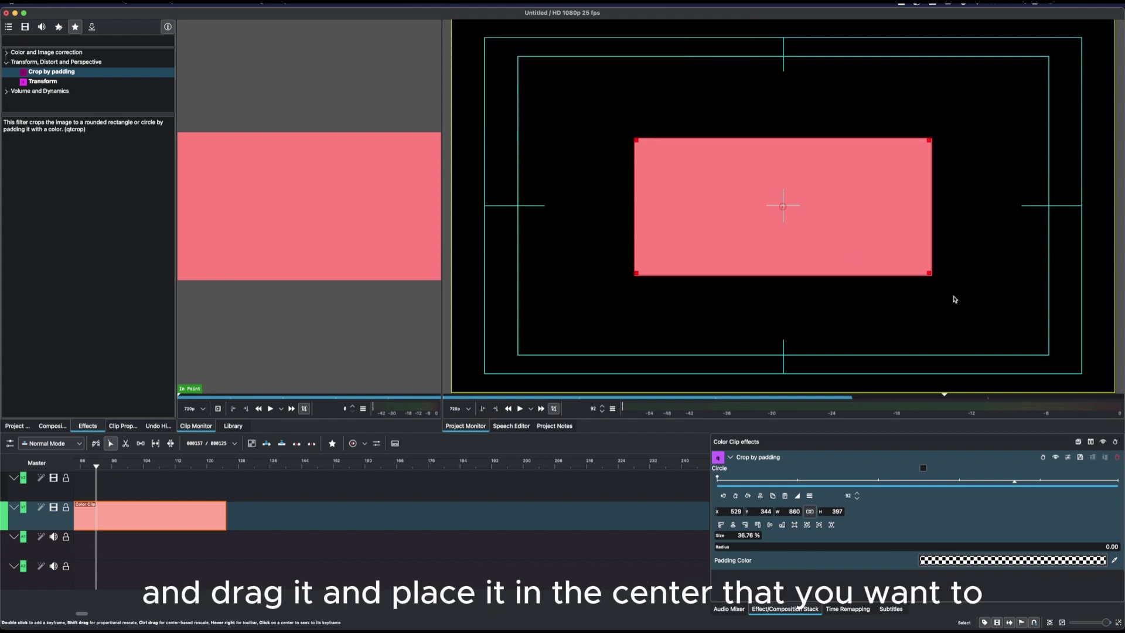
{"action": "left_click_drag", "start_coordinate": [932, 280], "coordinate": [866, 179]}
{"action": "left_click_drag", "start_coordinate": [748, 159], "coordinate": [781, 203]}
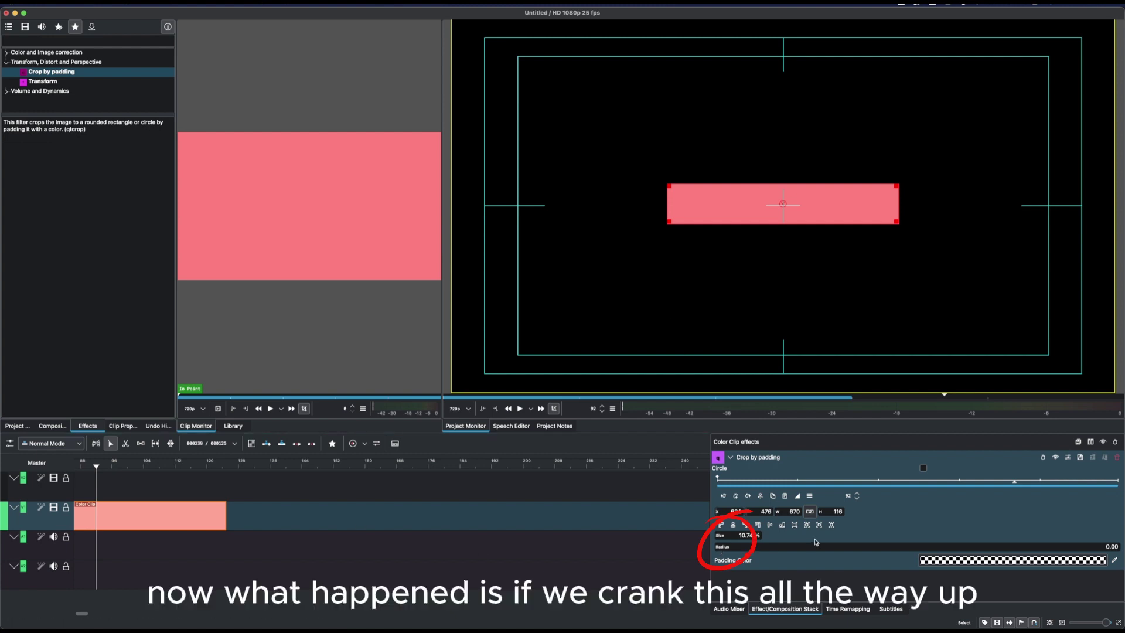
Step: Round the bar's corners with a Crop by padding radius of 0.53
{"action": "left_click_drag", "start_coordinate": [721, 548], "coordinate": [1115, 547]}
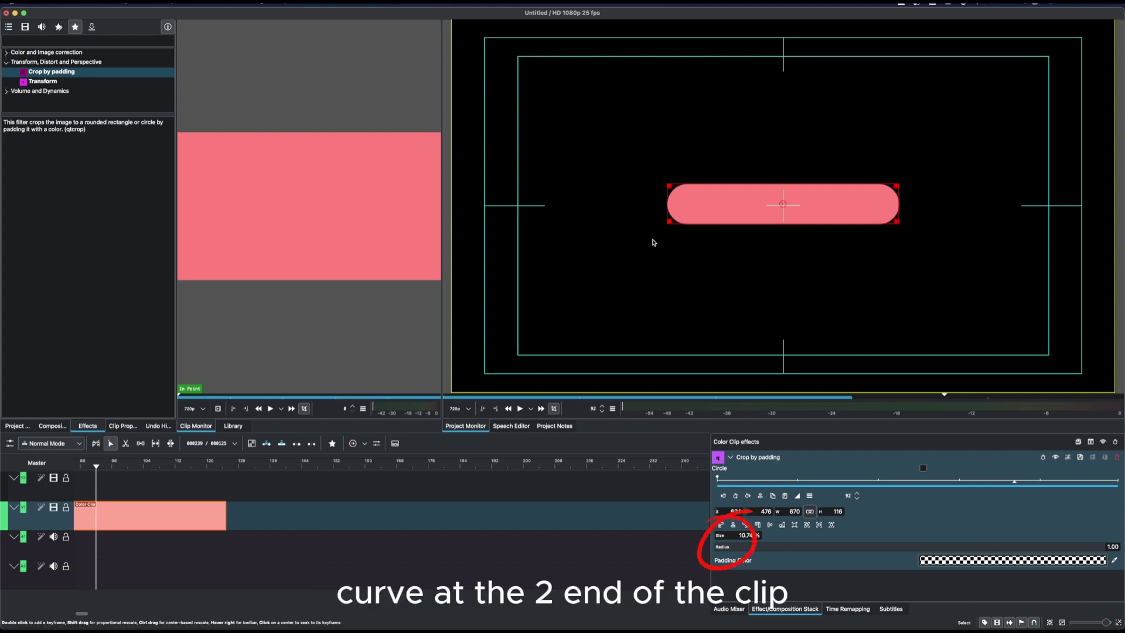
{"action": "left_click_drag", "start_coordinate": [1101, 546], "coordinate": [919, 546]}
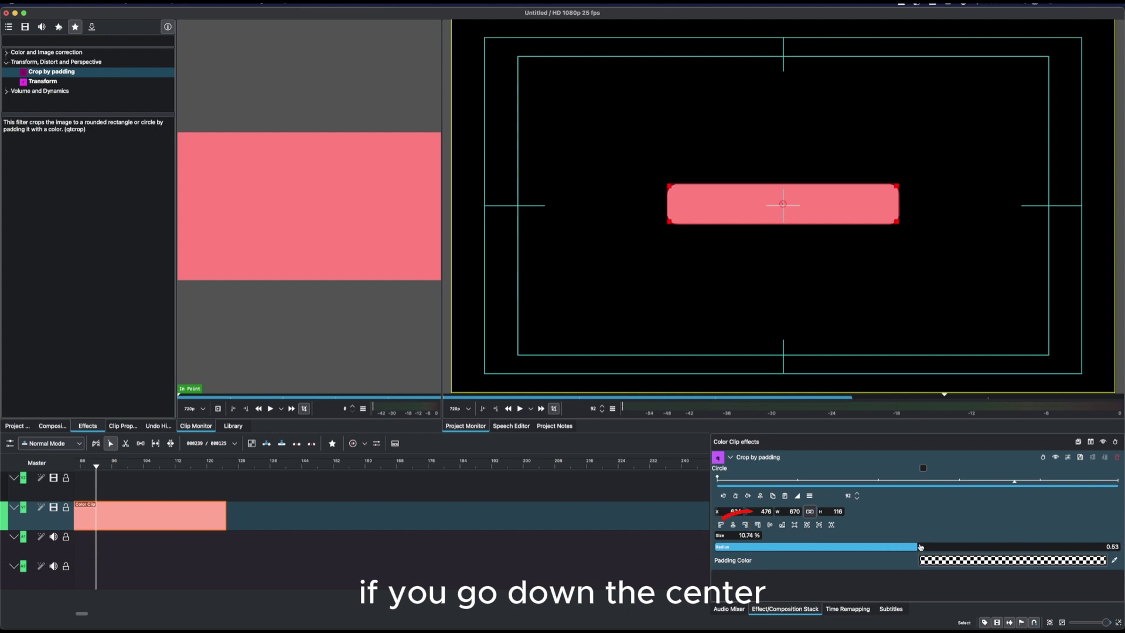
{"action": "left_click", "coordinate": [137, 476]}
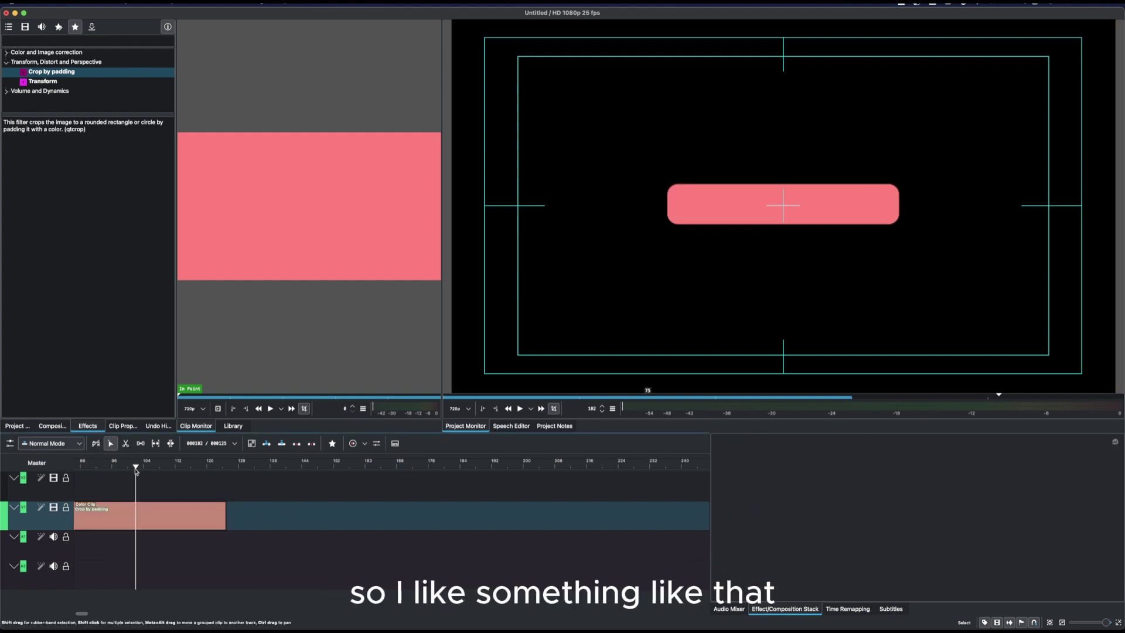
{"action": "left_click", "coordinate": [156, 512]}
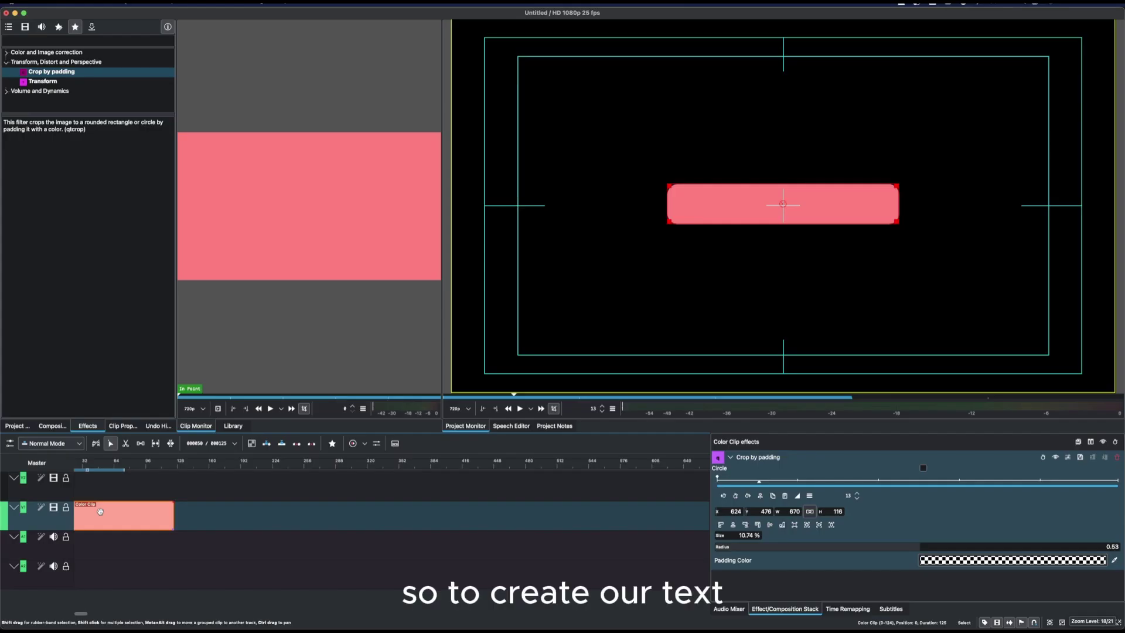
Step: Create a title clip reading SIMPLE LOWER THIRD over the pink bar and place it on the track above the color clip
{"action": "left_click", "coordinate": [17, 426]}
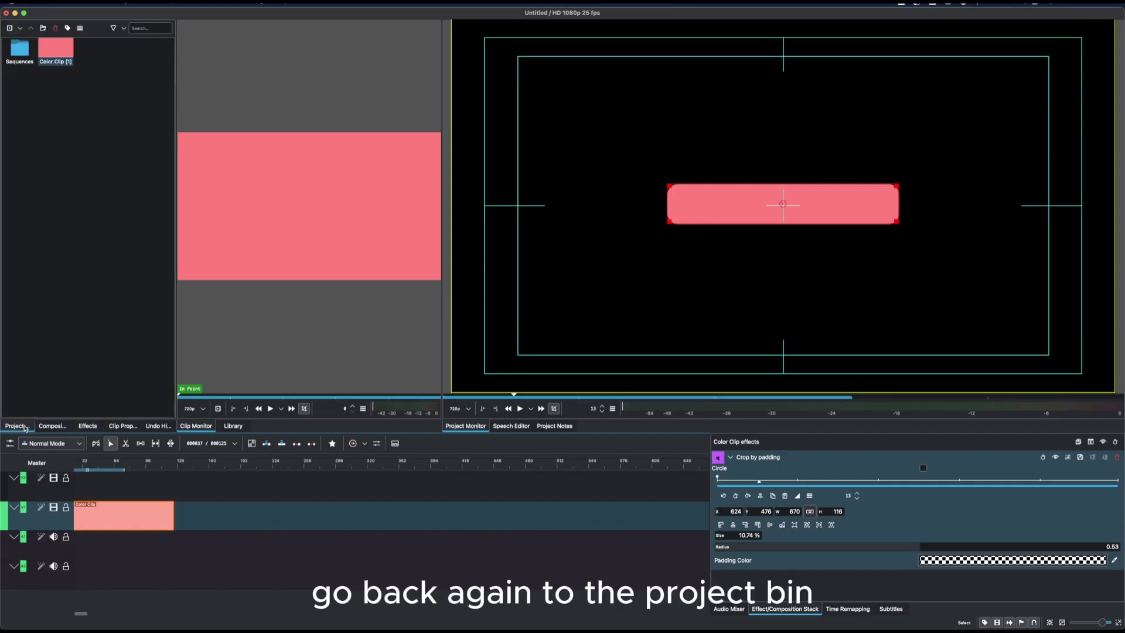
{"action": "right_click", "coordinate": [49, 101]}
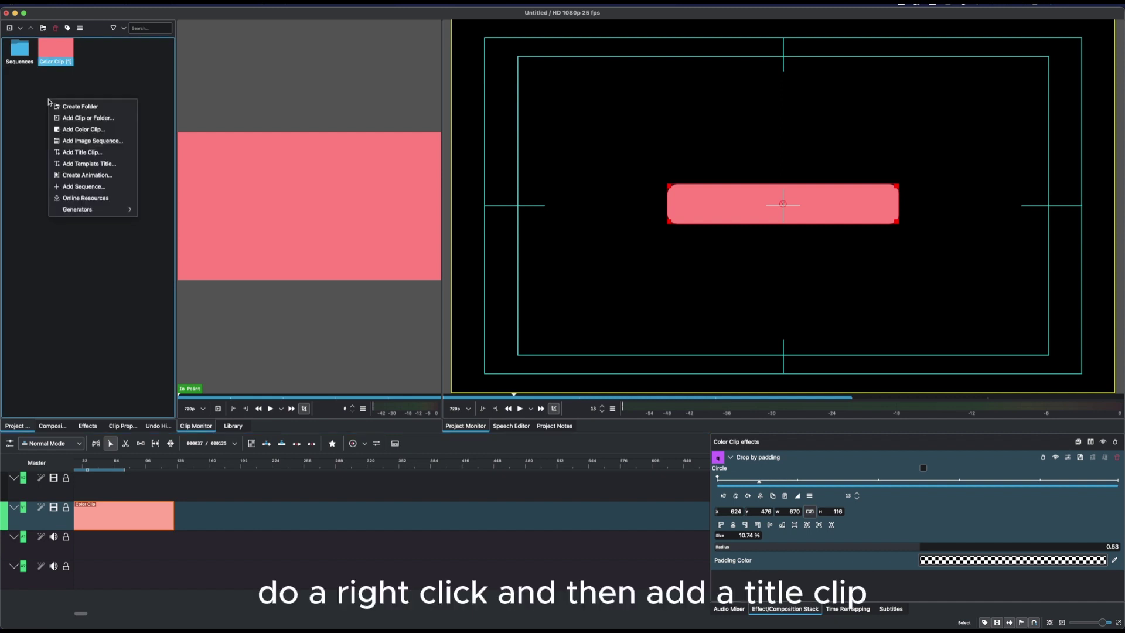
{"action": "left_click", "coordinate": [75, 153]}
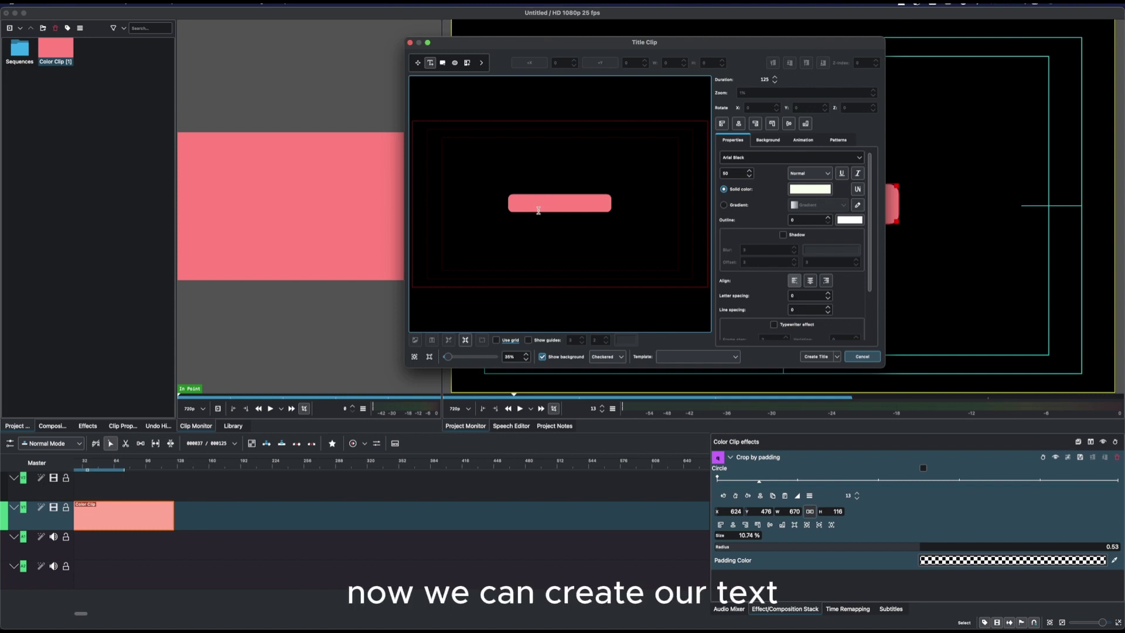
{"action": "left_click", "coordinate": [536, 232]}
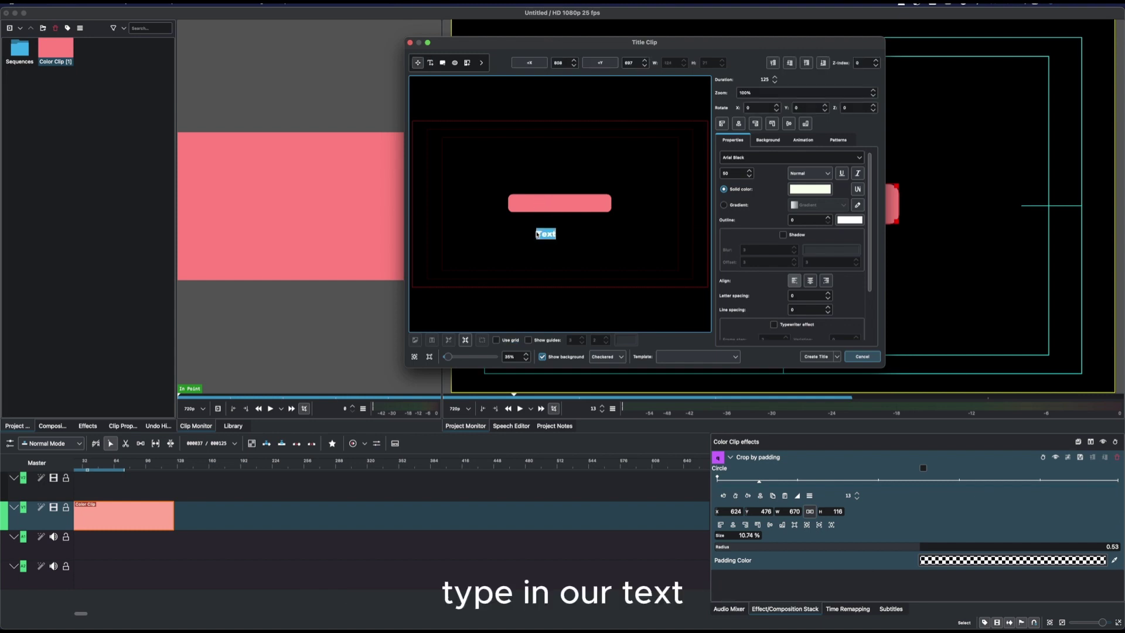
{"action": "type", "text": "SIMPLE LOWER THIRD 2"}
{"action": "left_click_drag", "start_coordinate": [591, 236], "coordinate": [565, 205]}
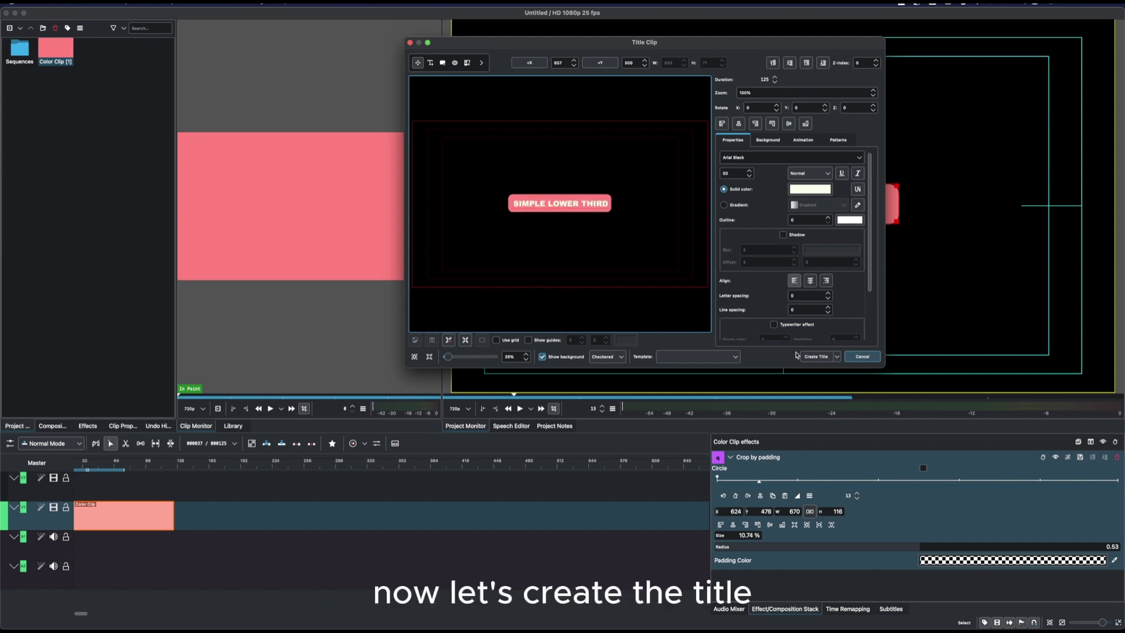
{"action": "left_click", "coordinate": [810, 359]}
{"action": "left_click_drag", "start_coordinate": [92, 50], "coordinate": [77, 491]}
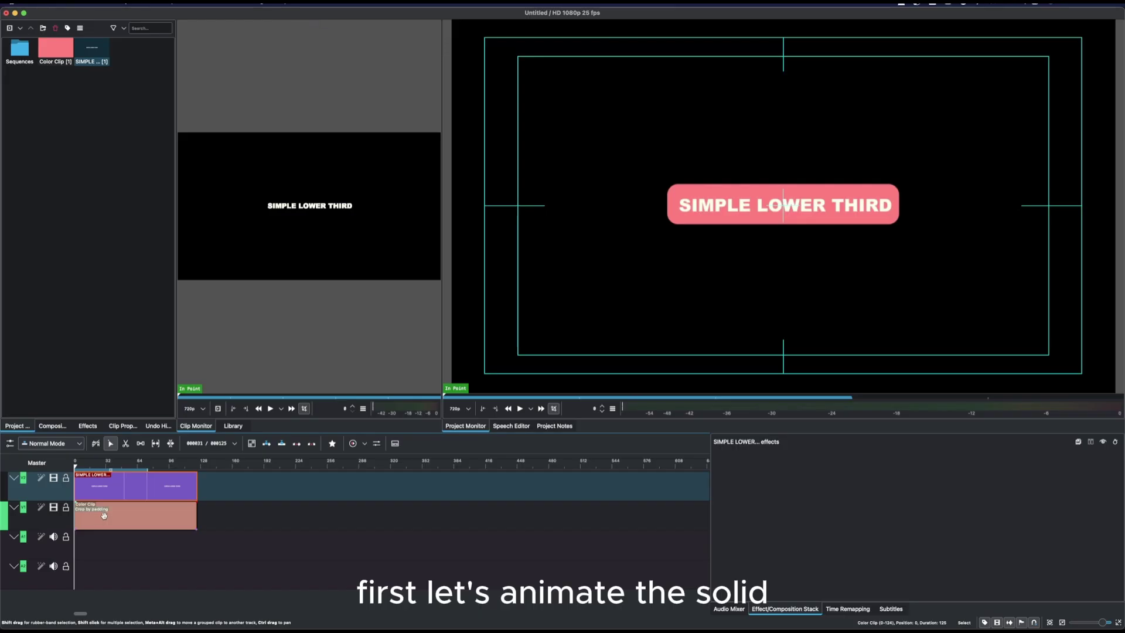
Step: At the color clip's first frame, set the crop width to about 31 and X to about -40, hiding the bar off-screen
{"action": "left_click", "coordinate": [106, 518]}
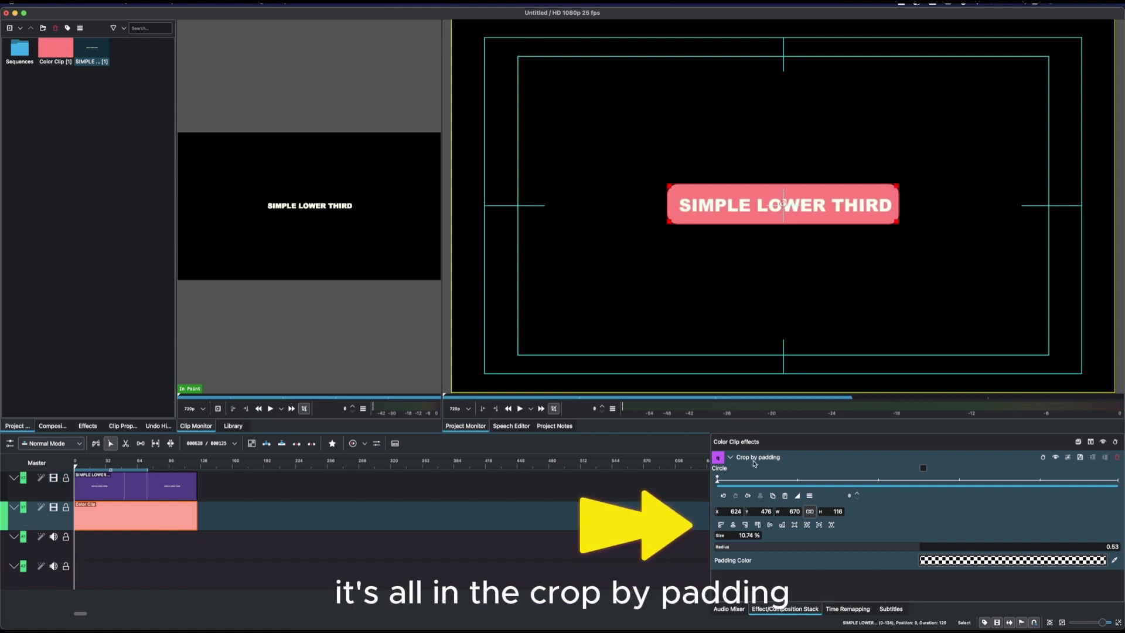
{"action": "left_click_drag", "start_coordinate": [779, 514], "coordinate": [767, 514]}
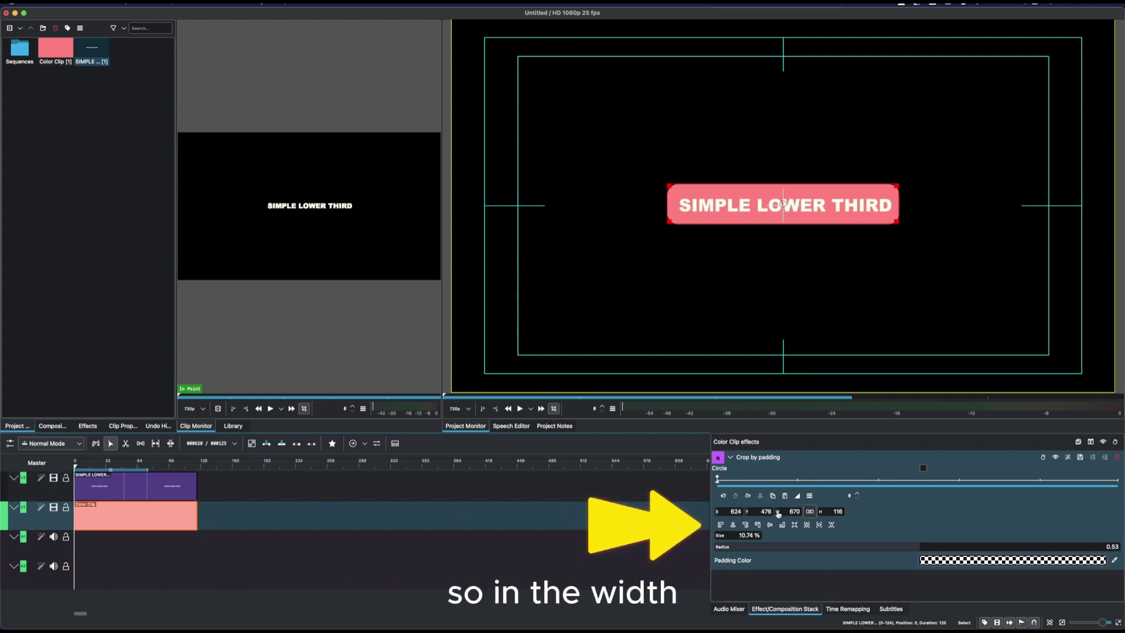
{"action": "left_click_drag", "start_coordinate": [658, 482], "coordinate": [295, 480]}
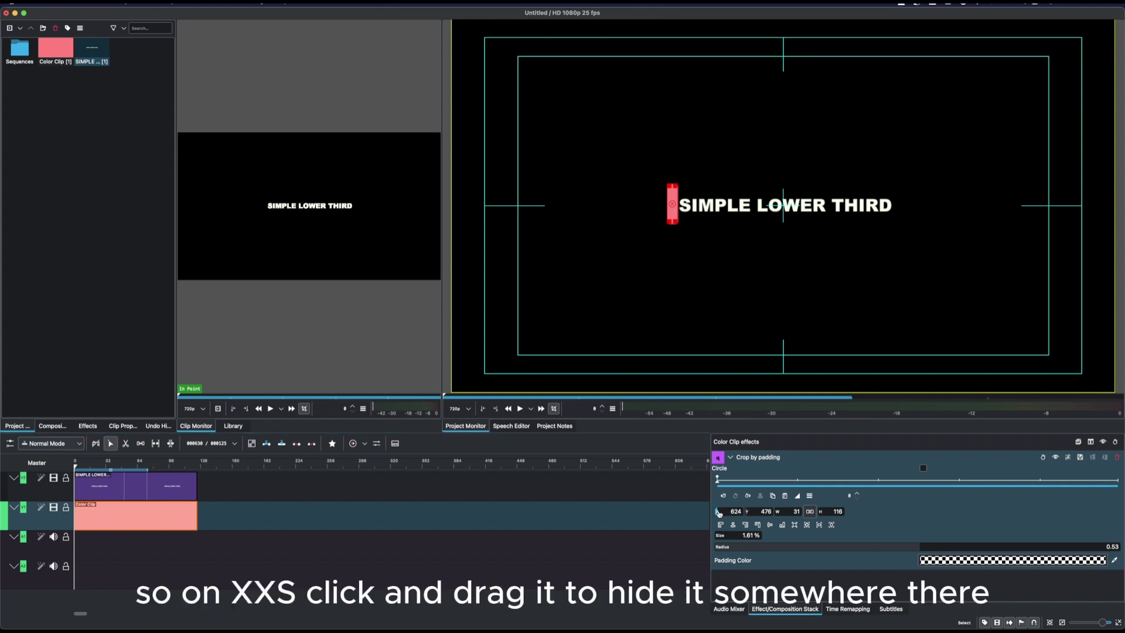
{"action": "mouse_move", "coordinate": [718, 513]}
{"action": "left_mouse_down"}
{"action": "mouse_move", "coordinate": [395, 477]}
{"action": "mouse_move", "coordinate": [444, 476]}
{"action": "mouse_move", "coordinate": [424, 478]}
{"action": "left_mouse_up"}
Step: Add a Crop by padding keyframe at frame 23 with X at about 620, beside the start of the text
{"action": "left_click", "coordinate": [80, 468]}
{"action": "left_click_drag", "start_coordinate": [81, 470], "coordinate": [91, 468]}
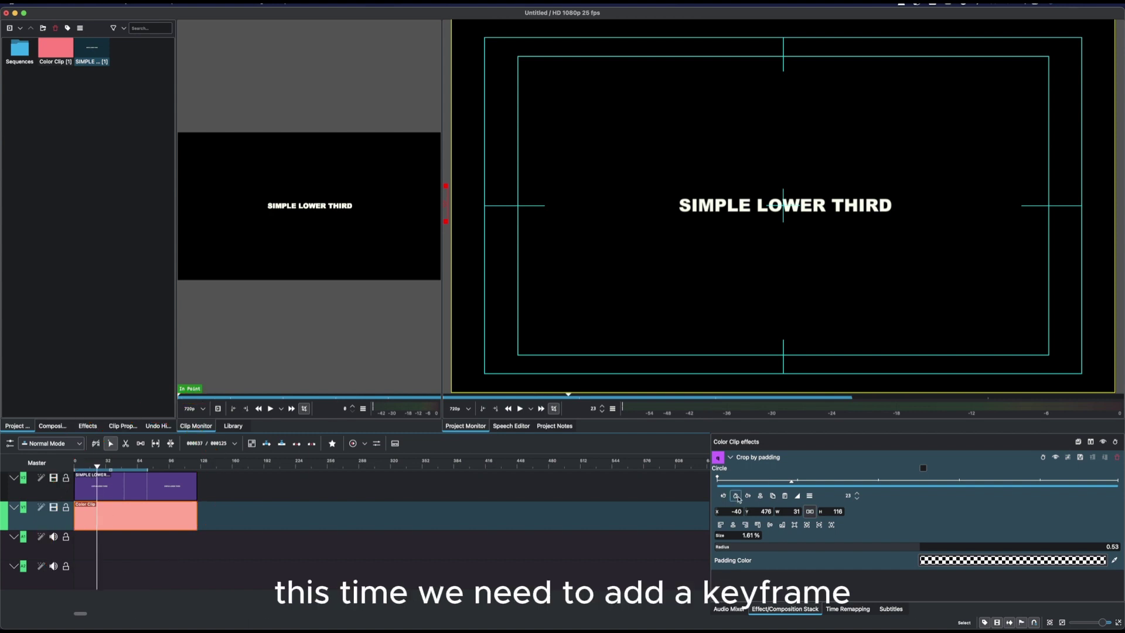
{"action": "left_click", "coordinate": [737, 496]}
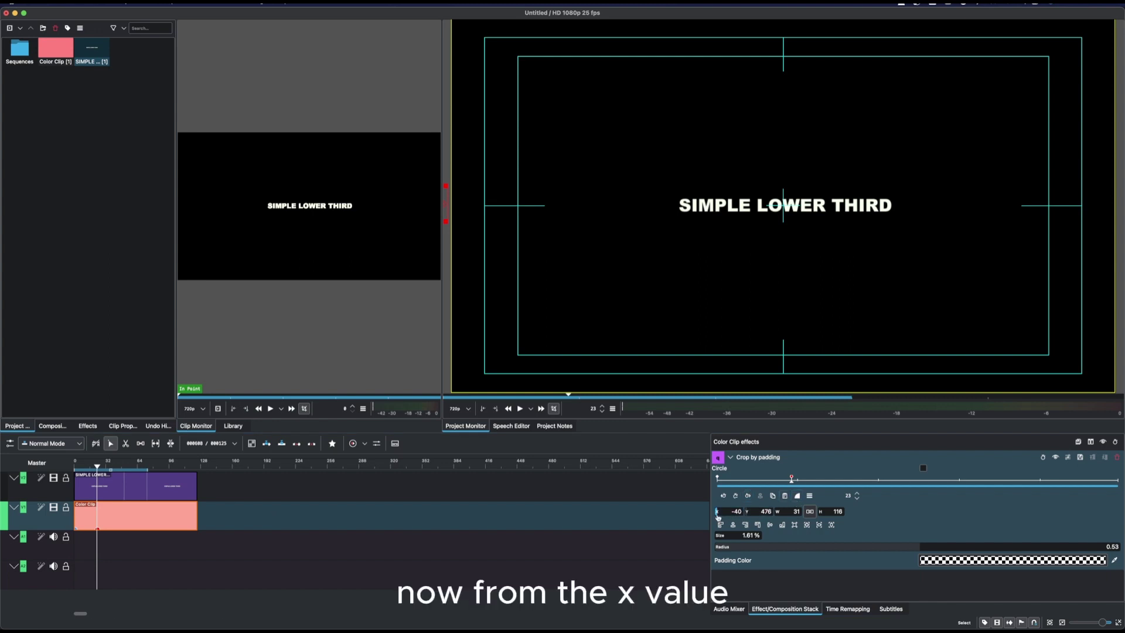
{"action": "left_click_drag", "start_coordinate": [717, 515], "coordinate": [1012, 519]}
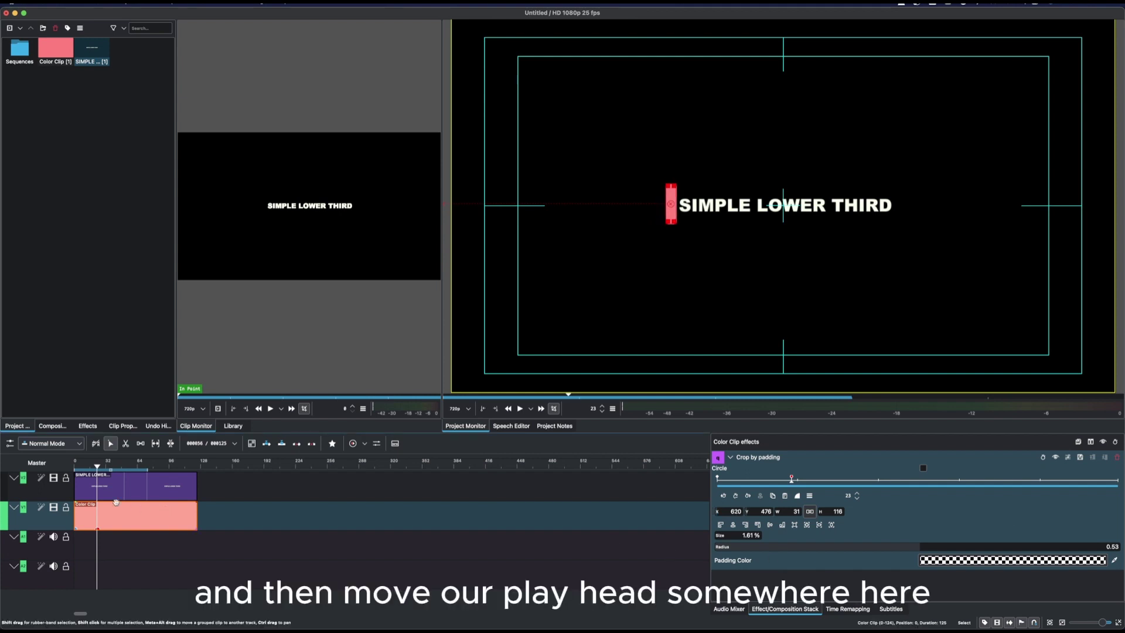
Step: Add a Crop by padding keyframe at frame 36 with the width at about 688, so the bar spans the text
{"action": "left_click", "coordinate": [98, 468]}
{"action": "left_click_drag", "start_coordinate": [99, 469], "coordinate": [110, 469]}
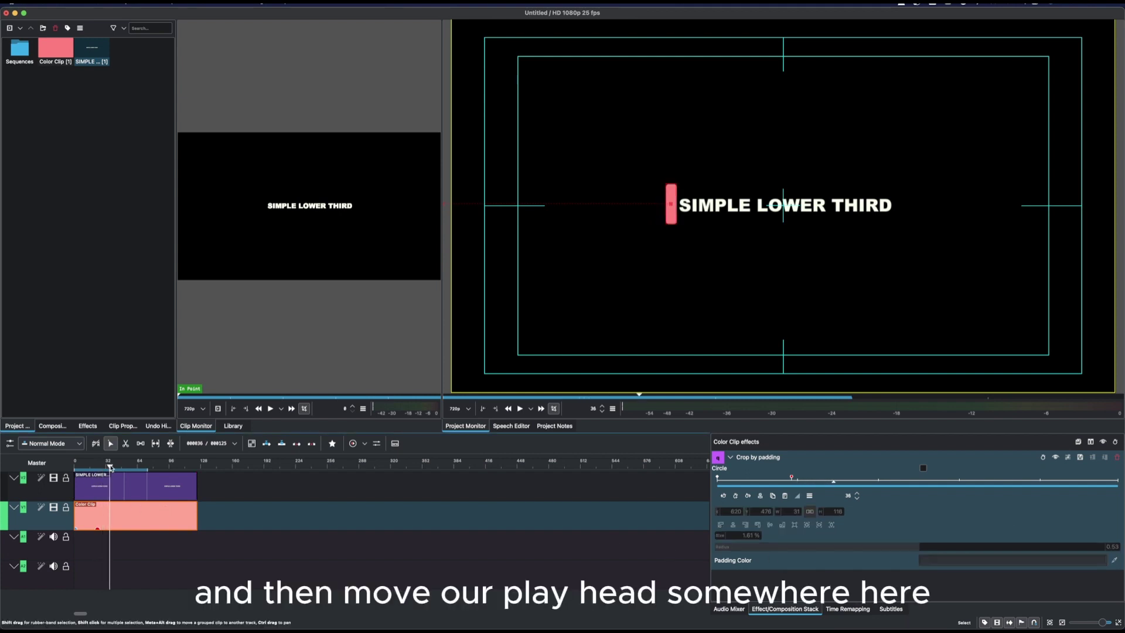
{"action": "left_click", "coordinate": [736, 495]}
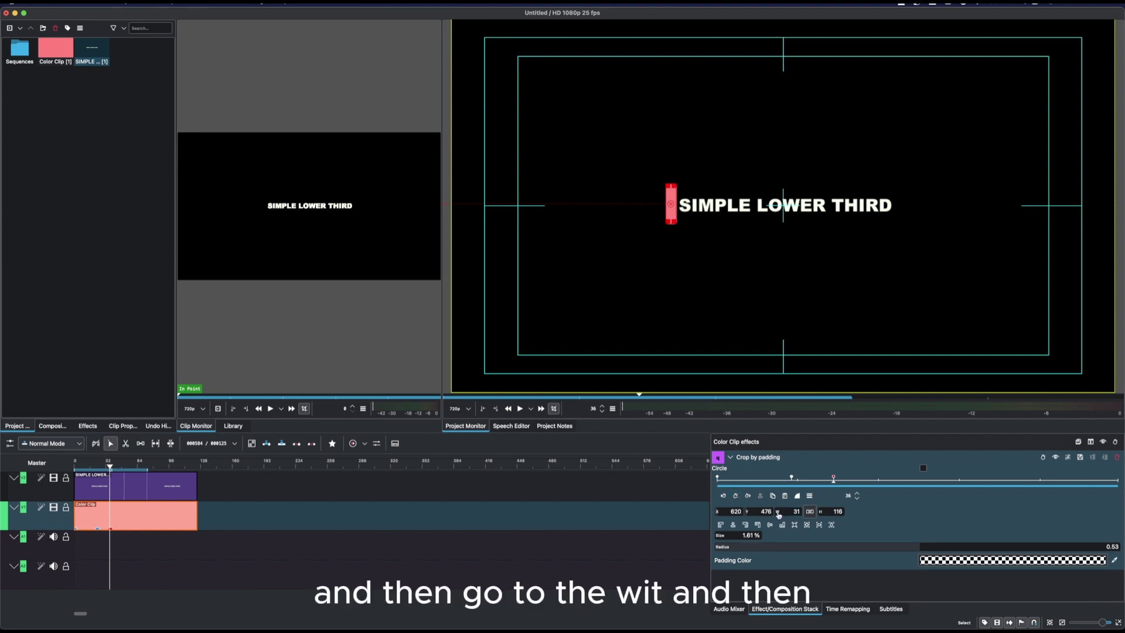
{"action": "left_click_drag", "start_coordinate": [781, 514], "coordinate": [1071, 531]}
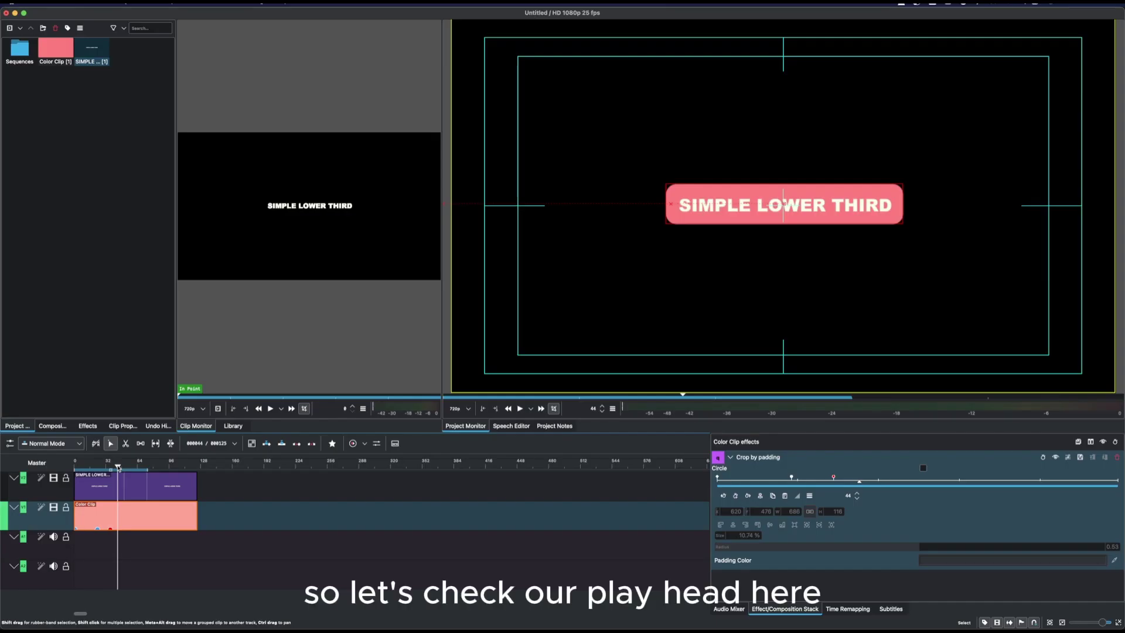
Step: Try trimming the start of the title clip to frame 44 and preview the text popping up
{"action": "left_click", "coordinate": [120, 483]}
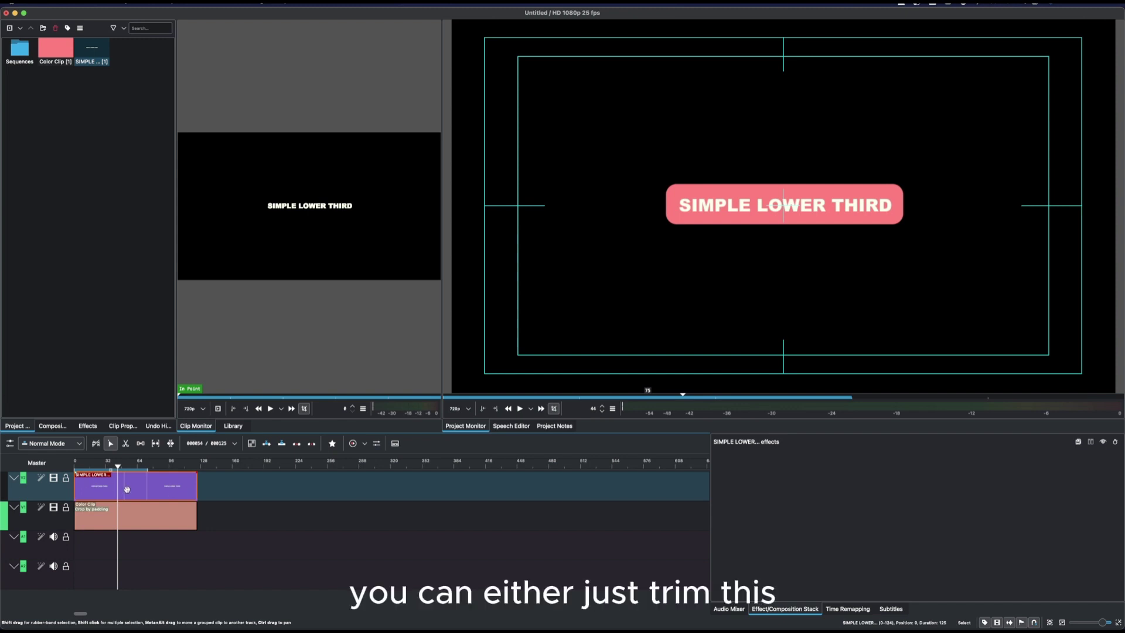
{"action": "left_click_drag", "start_coordinate": [74, 479], "coordinate": [107, 475]}
{"action": "left_click", "coordinate": [111, 473]}
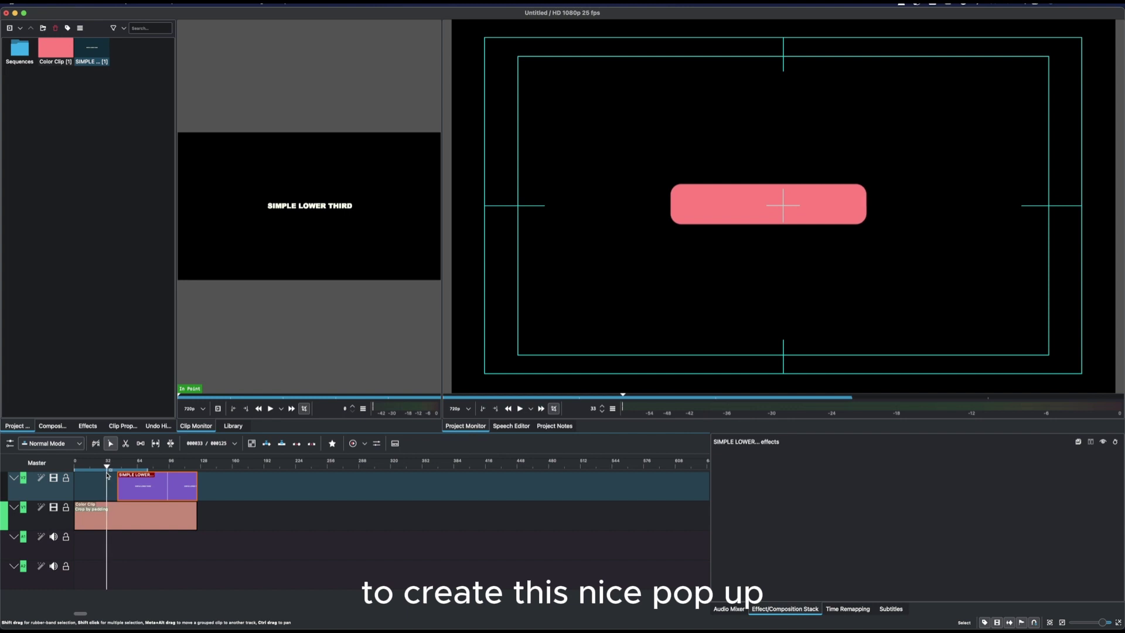
{"action": "key", "text": "space"}
{"action": "left_click", "coordinate": [120, 466]}
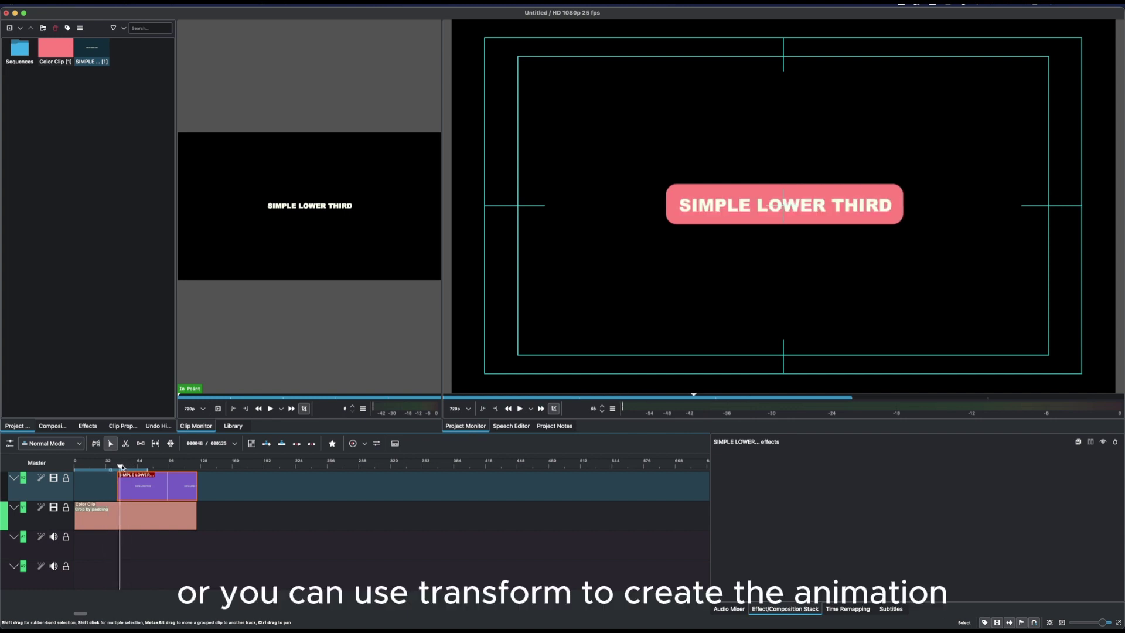
{"action": "left_click_drag", "start_coordinate": [119, 467], "coordinate": [121, 467]}
Step: Apply the Transform effect to the title clip and set Y to about -663 at its first frame, hiding the text above the picture
{"action": "left_click", "coordinate": [131, 519]}
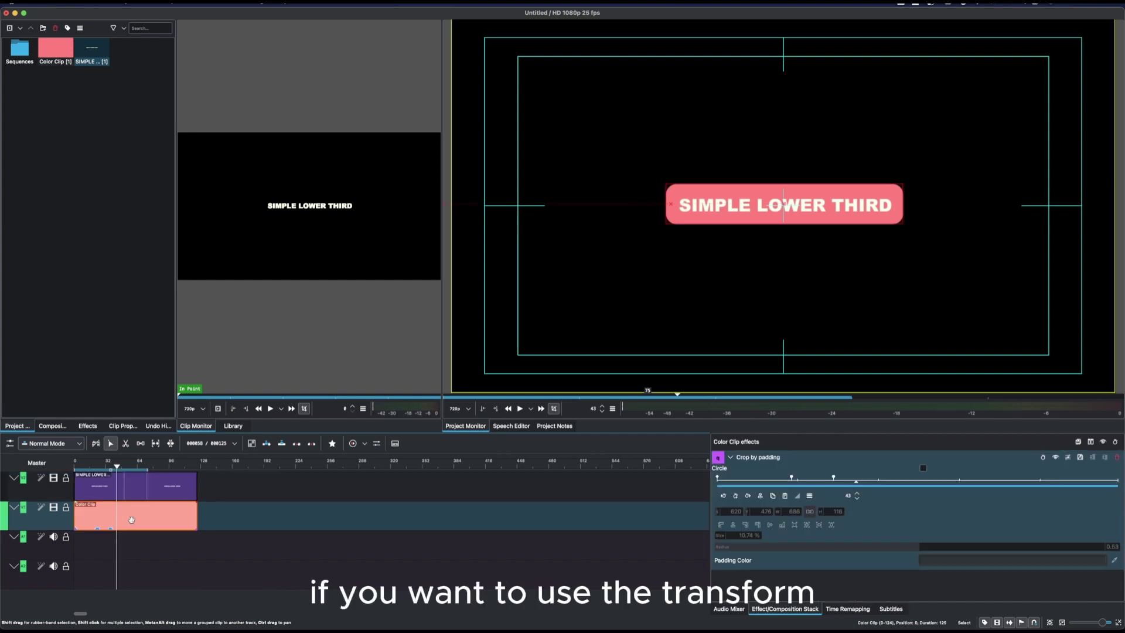
{"action": "left_click_drag", "start_coordinate": [117, 467], "coordinate": [74, 477]}
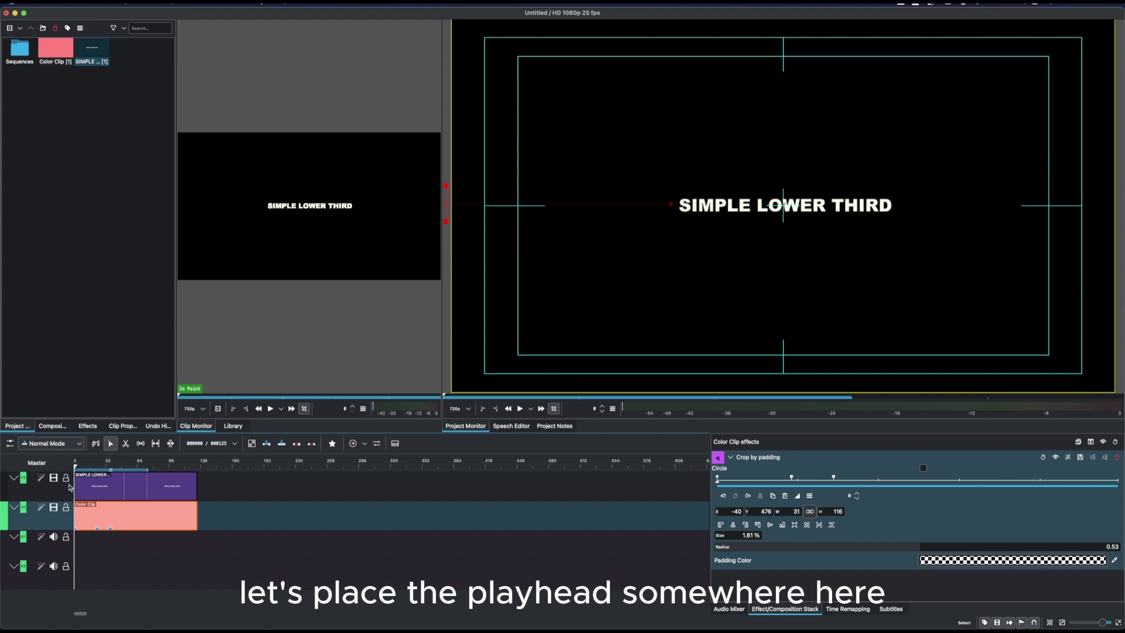
{"action": "left_click", "coordinate": [152, 490]}
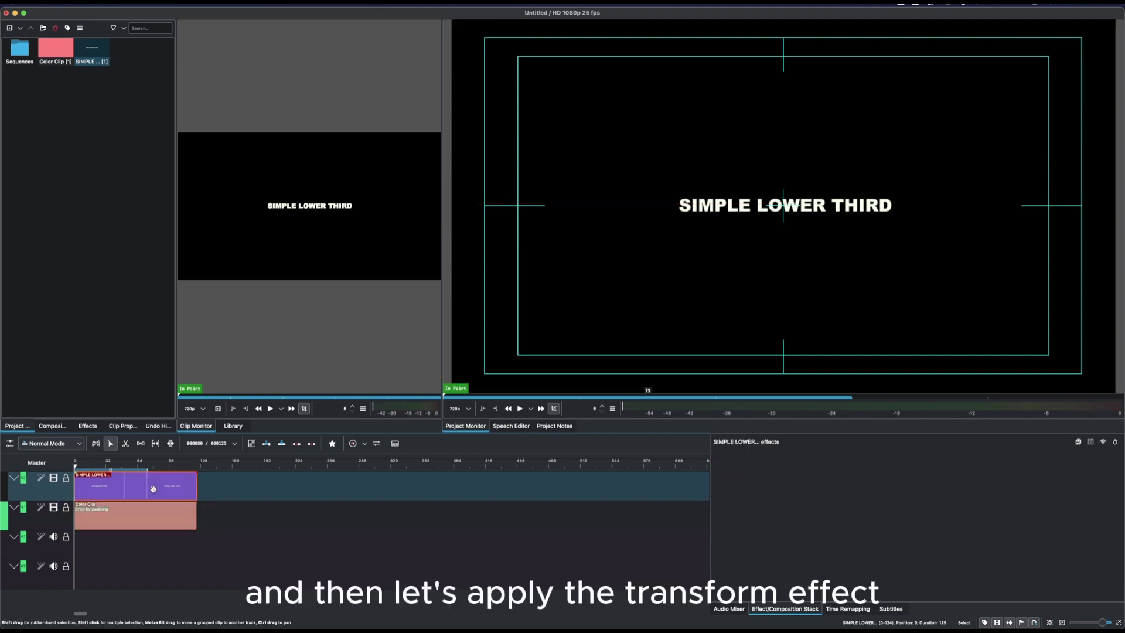
{"action": "left_click", "coordinate": [87, 426]}
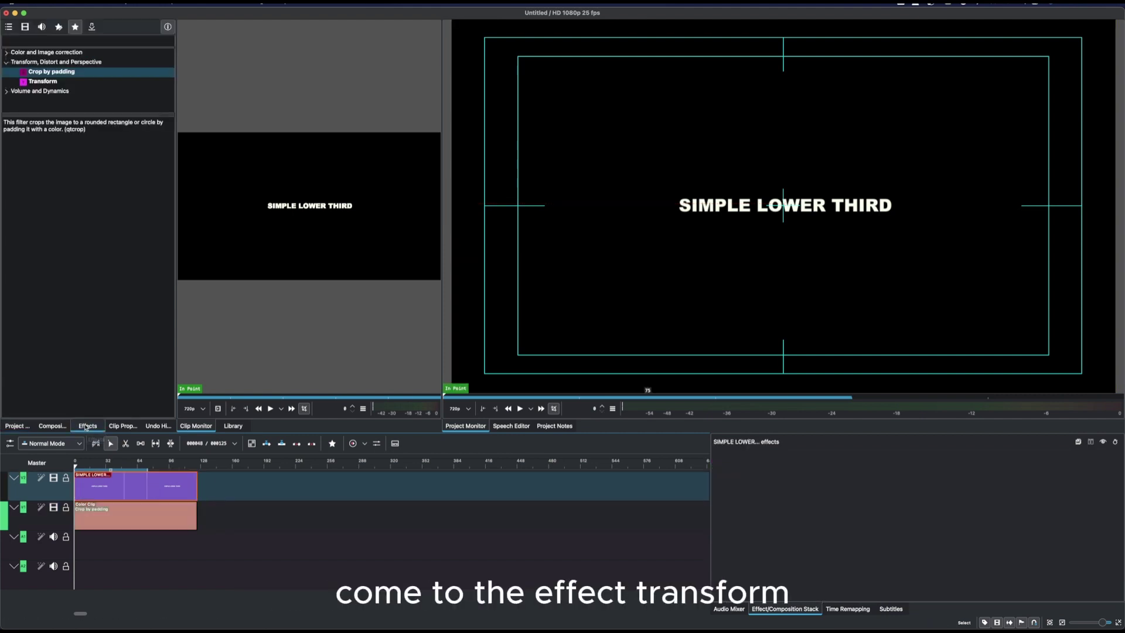
{"action": "left_click", "coordinate": [36, 82]}
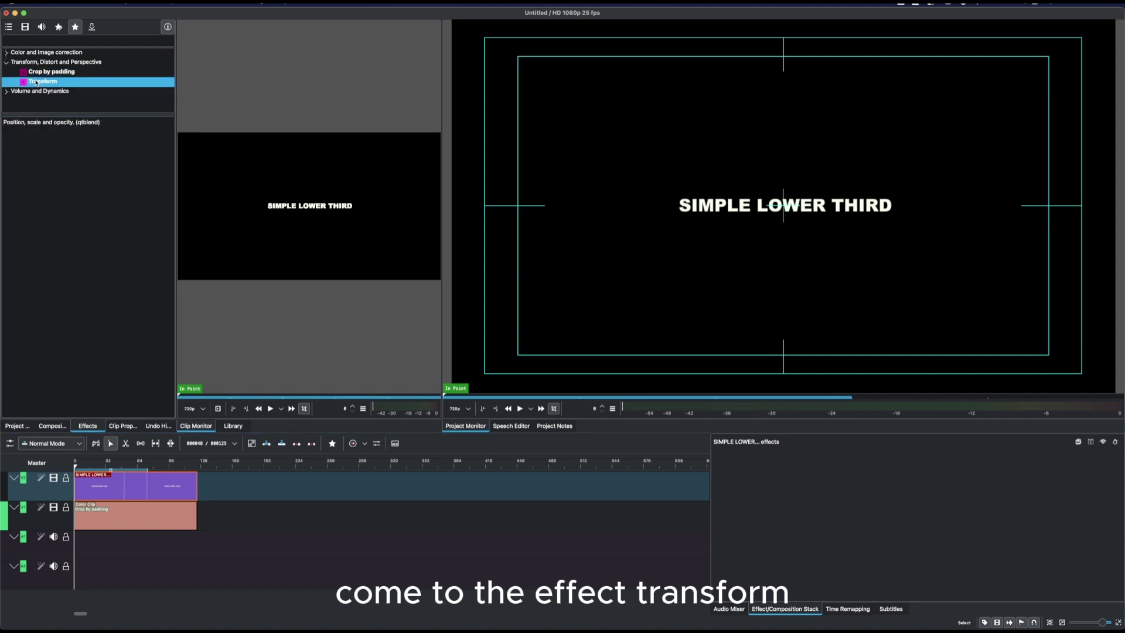
{"action": "left_click", "coordinate": [40, 41]}
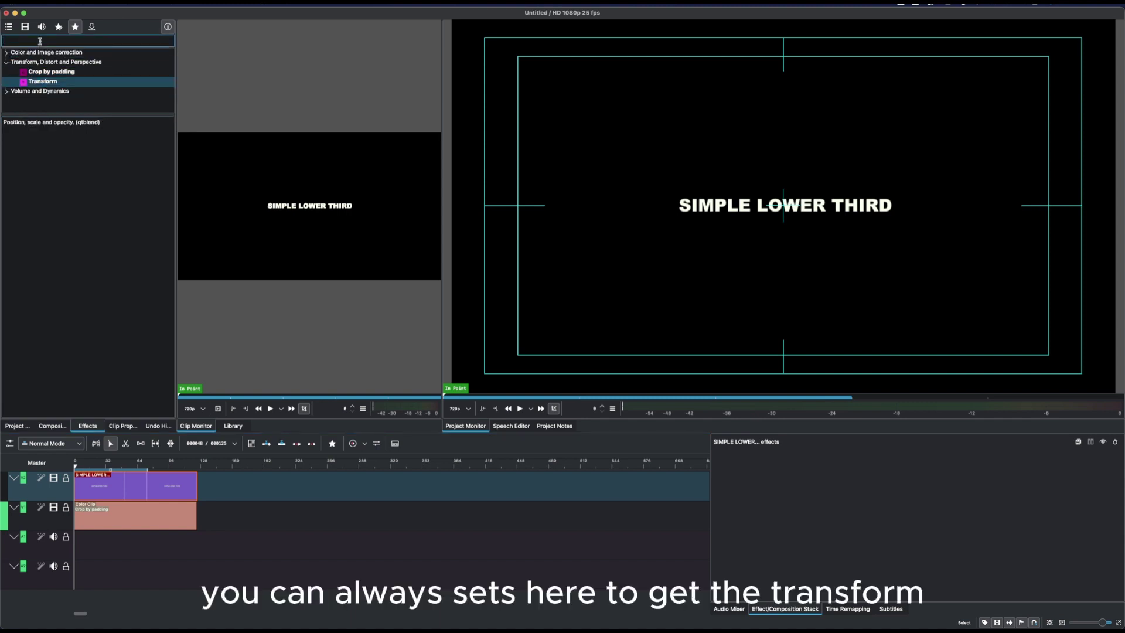
{"action": "left_click", "coordinate": [37, 81]}
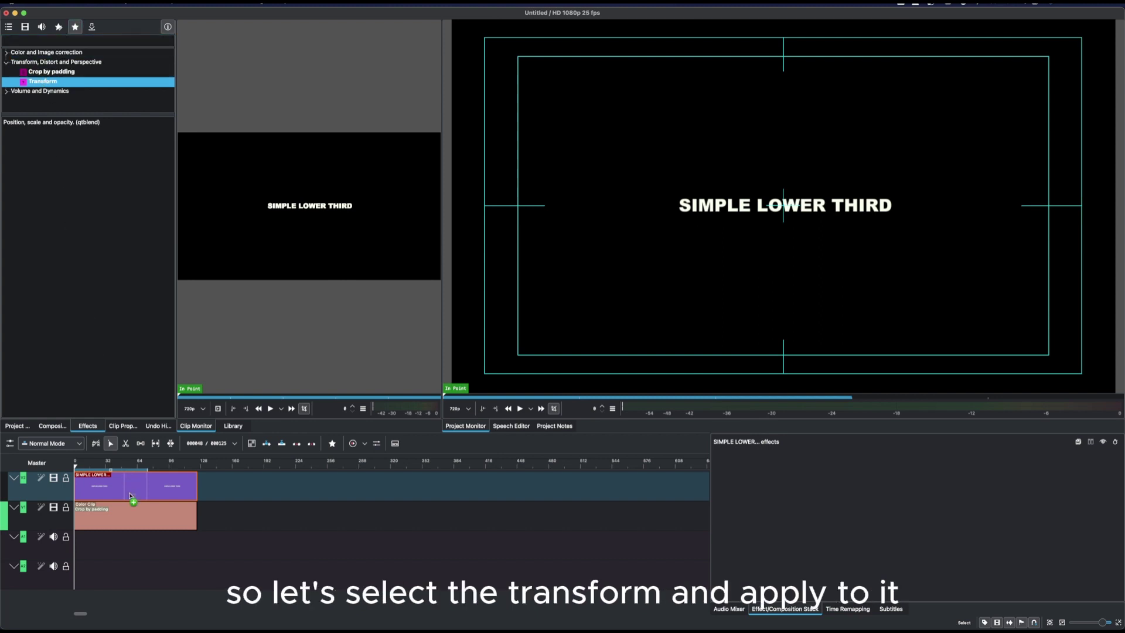
{"action": "left_click_drag", "start_coordinate": [130, 495], "coordinate": [130, 495]}
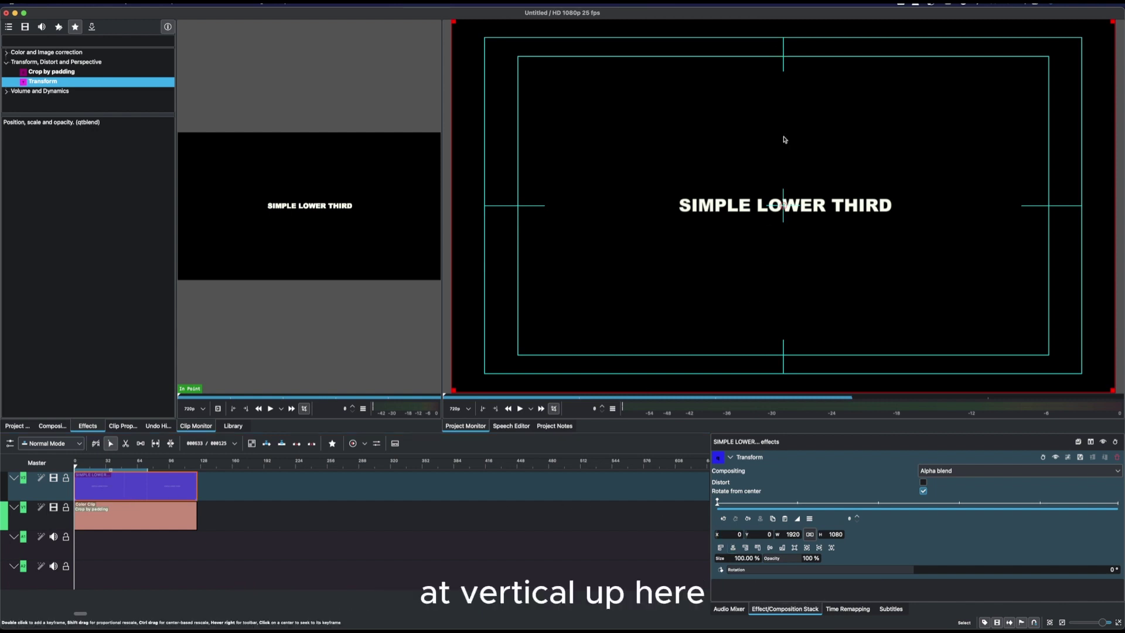
{"action": "left_click_drag", "start_coordinate": [748, 534], "coordinate": [462, 584]}
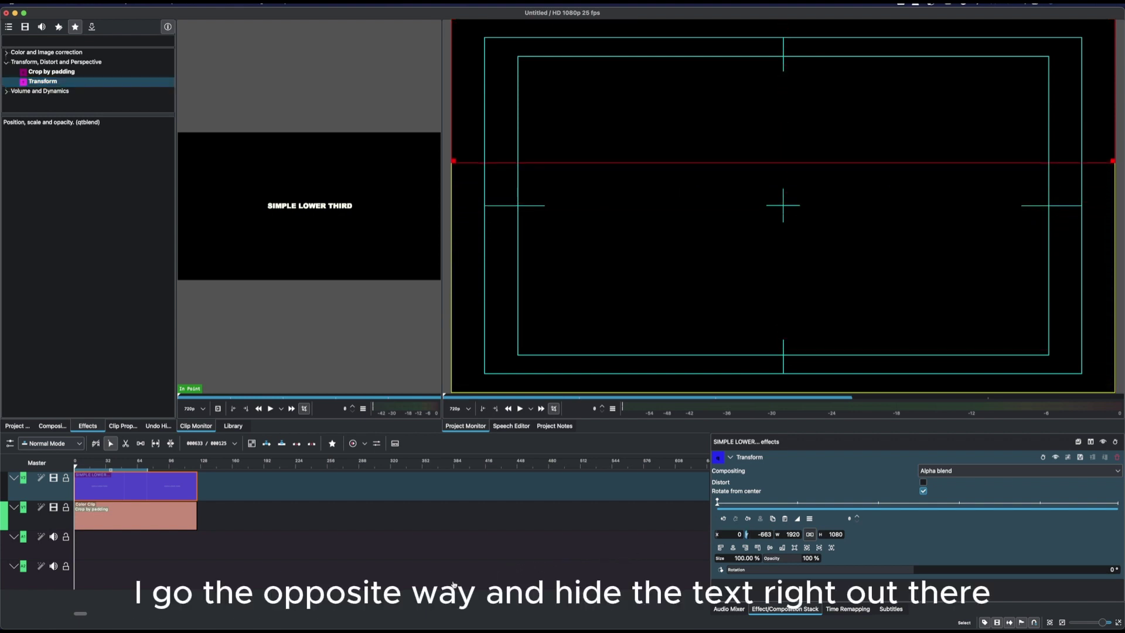
Step: Add a Transform keyframe on the title clip at frame 43 with Y at about -1, so the text sits on the pink bar
{"action": "left_click", "coordinate": [106, 514]}
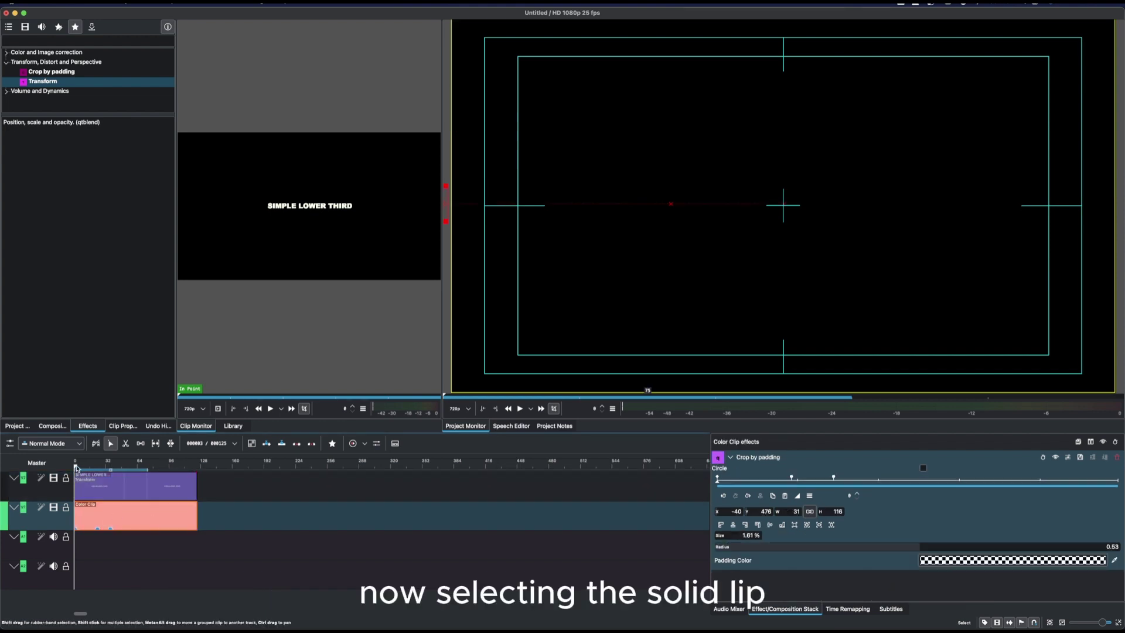
{"action": "left_click", "coordinate": [81, 466]}
{"action": "left_click_drag", "start_coordinate": [81, 467], "coordinate": [116, 471]}
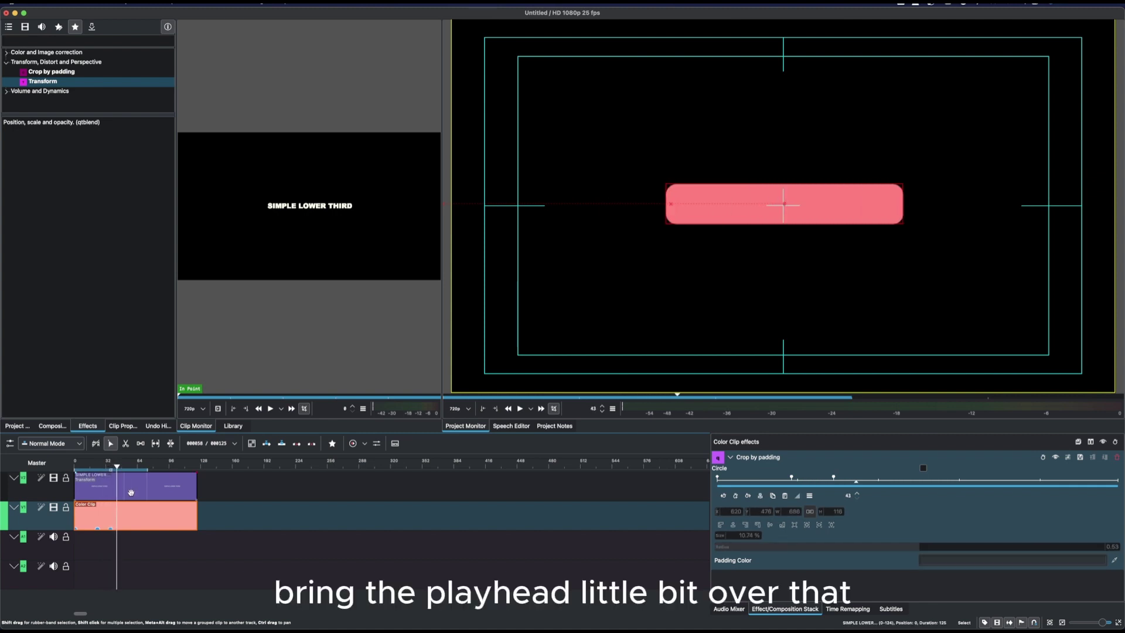
{"action": "left_click", "coordinate": [130, 492]}
{"action": "key", "text": "alt+k"}
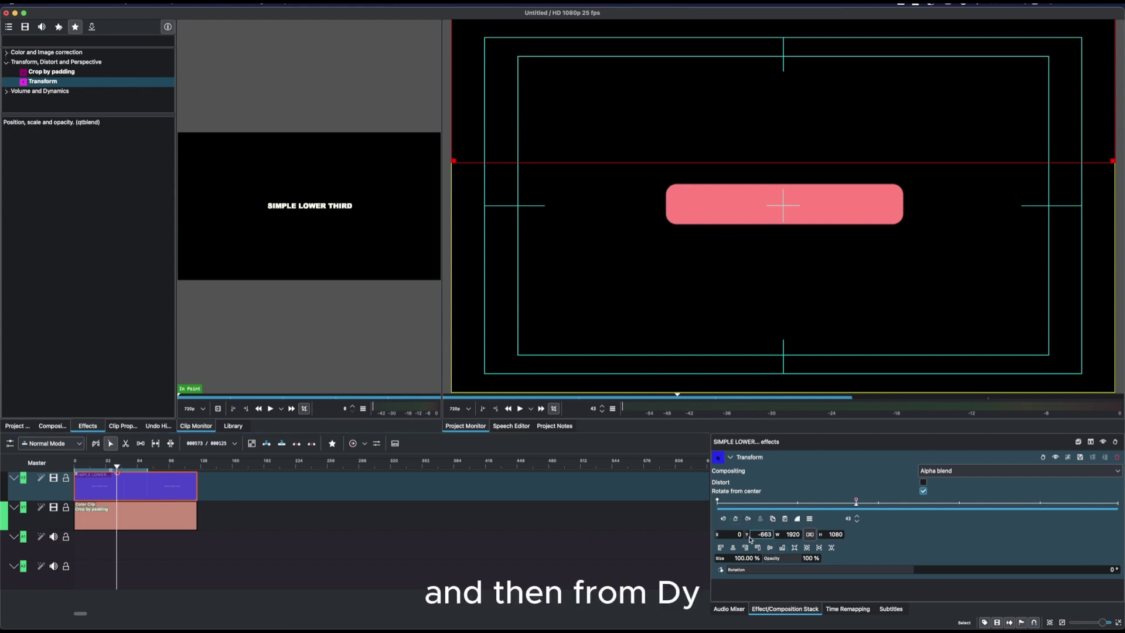
{"action": "left_click_drag", "start_coordinate": [746, 537], "coordinate": [1032, 549]}
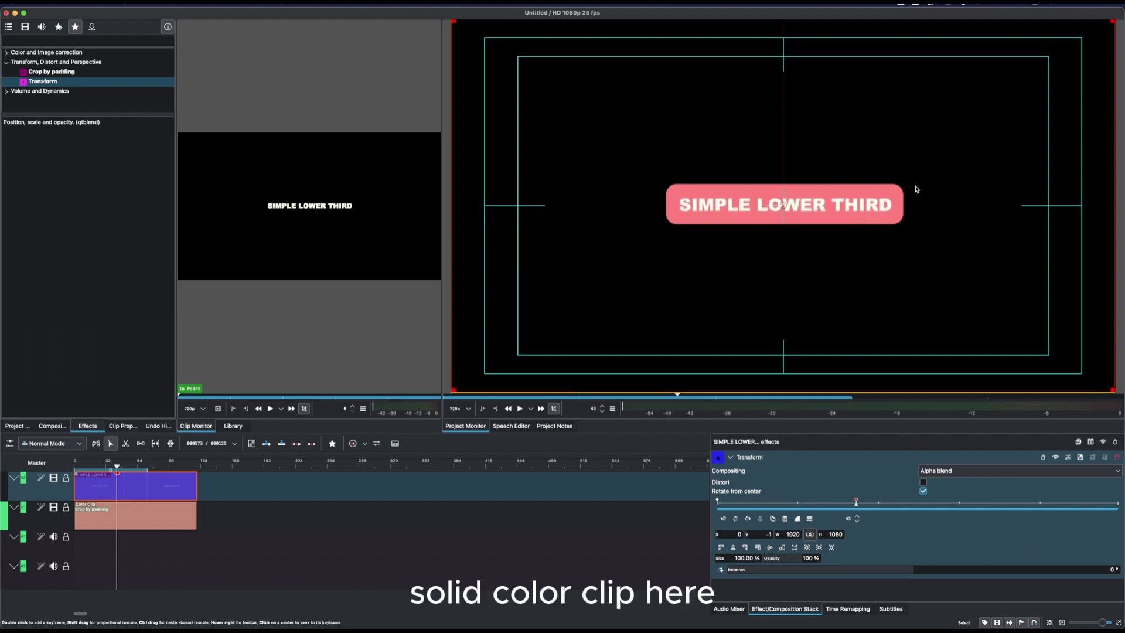
Step: Play the timeline from the start to preview the text and bar entrance animation
{"action": "key", "text": "Home"}
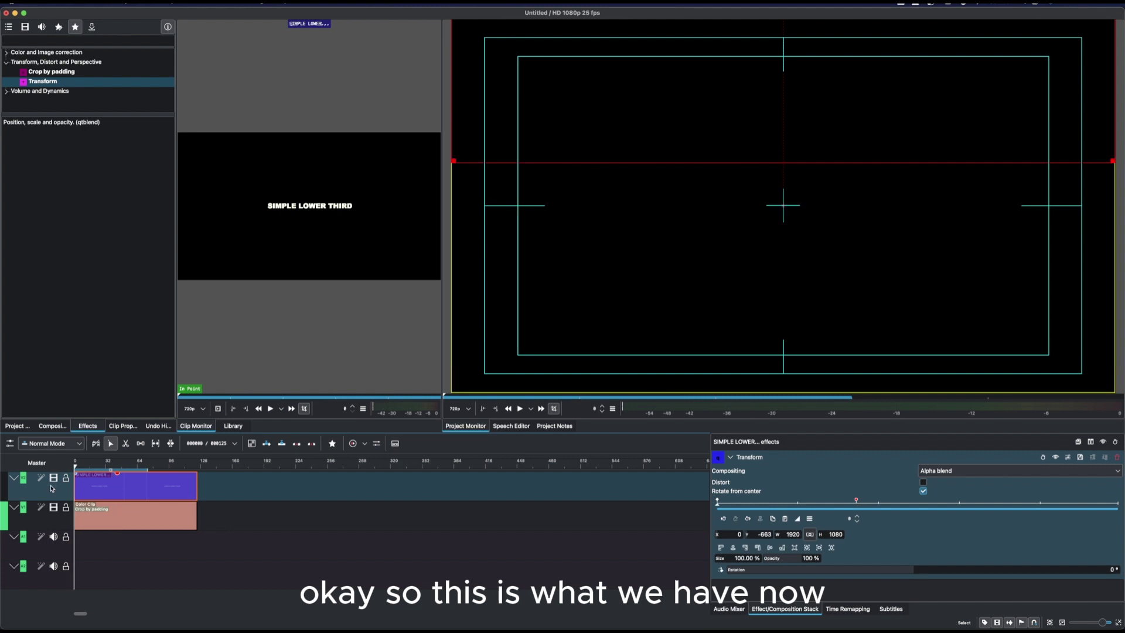
{"action": "key", "text": "space"}
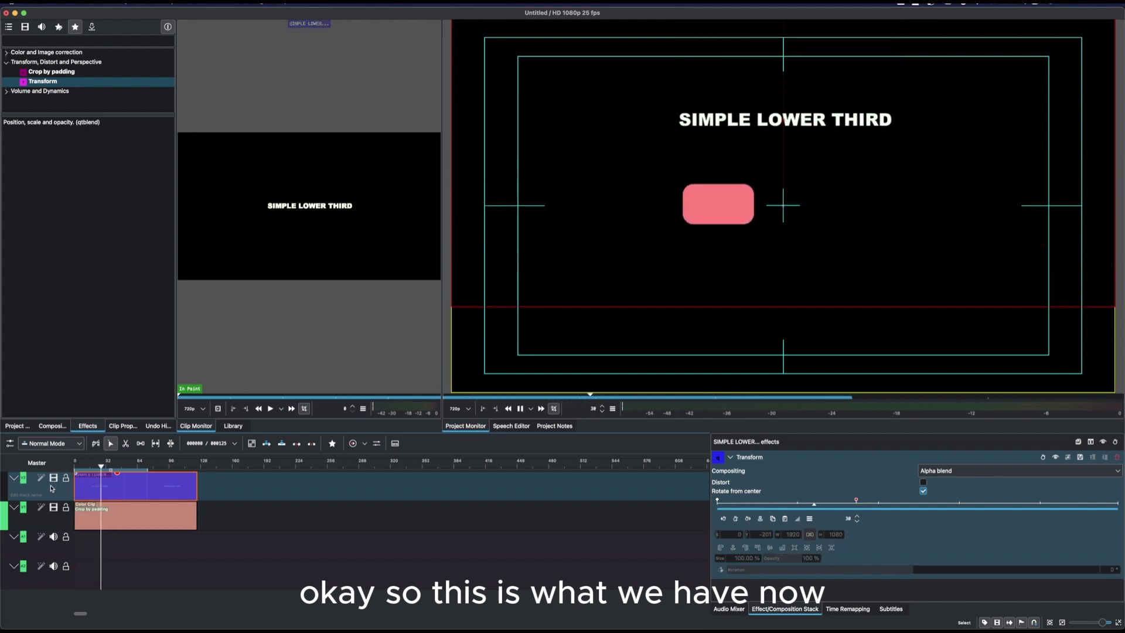
{"action": "key", "text": "space"}
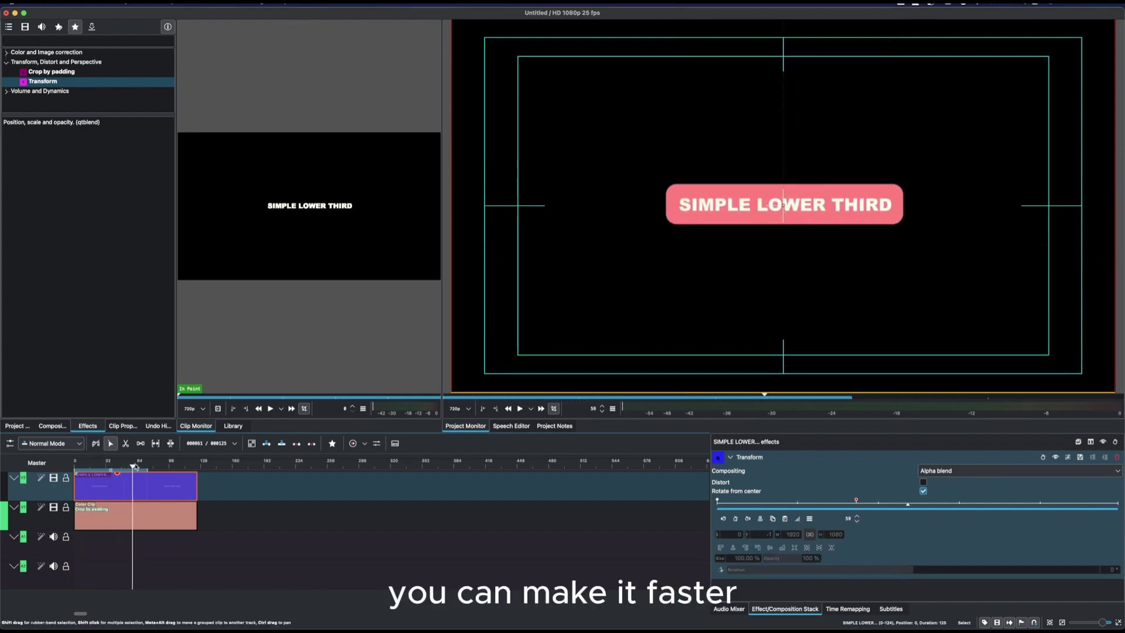
{"action": "key", "text": "Home"}
{"action": "key", "text": "space"}
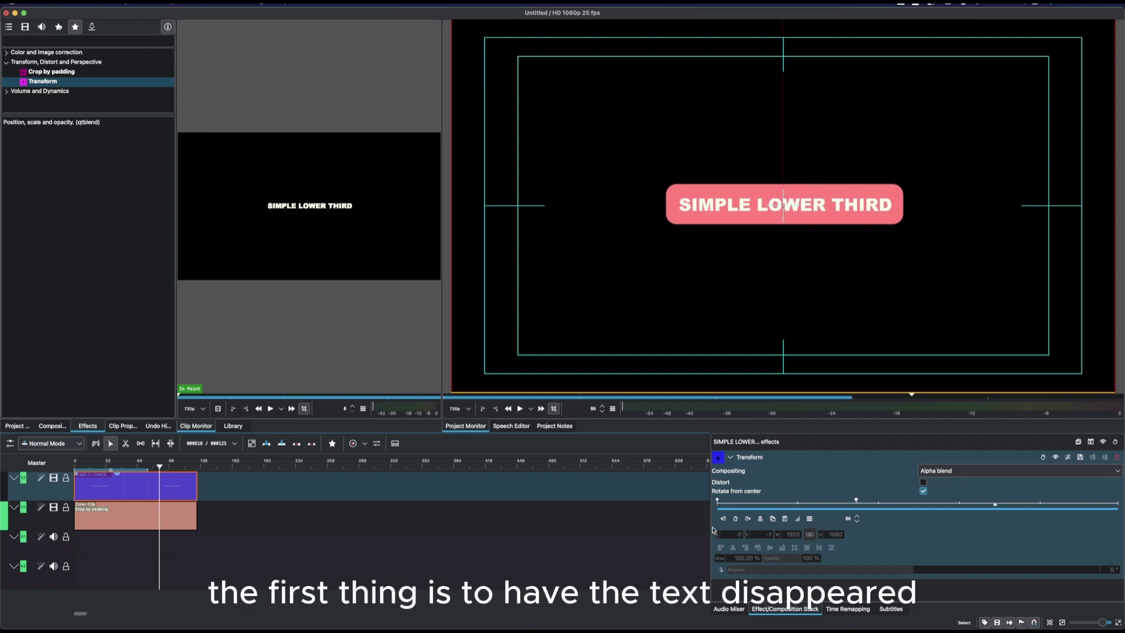
Step: Add Transform keyframes on the title clip at frames 86 and 89, setting Y to about 598 at the second to hide the text
{"action": "left_click", "coordinate": [736, 519]}
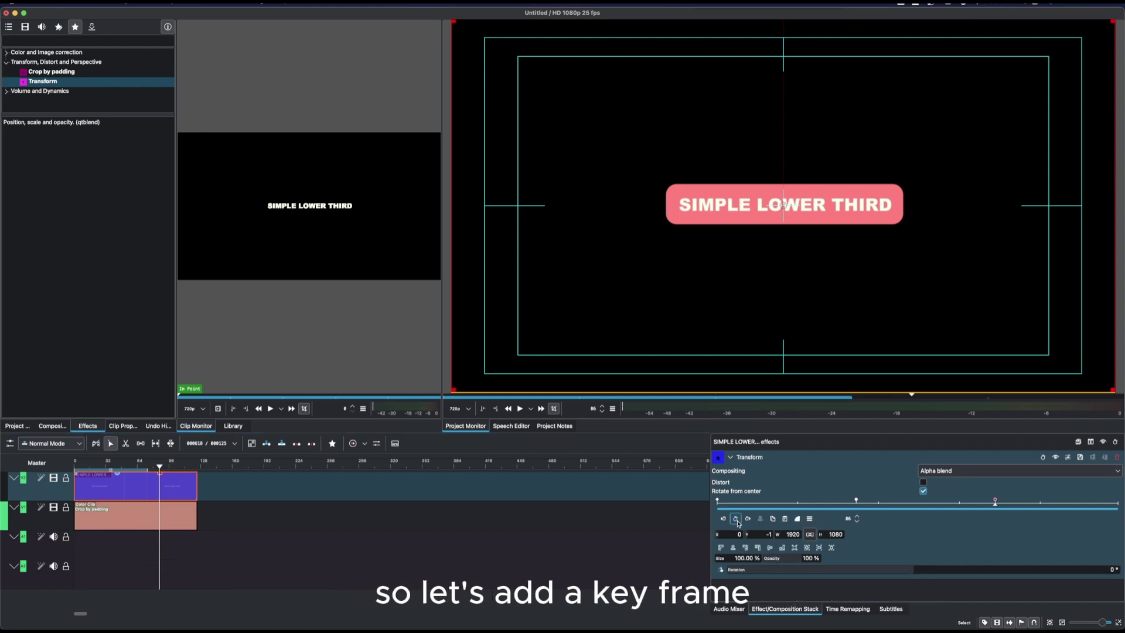
{"action": "left_click_drag", "start_coordinate": [161, 469], "coordinate": [162, 469]}
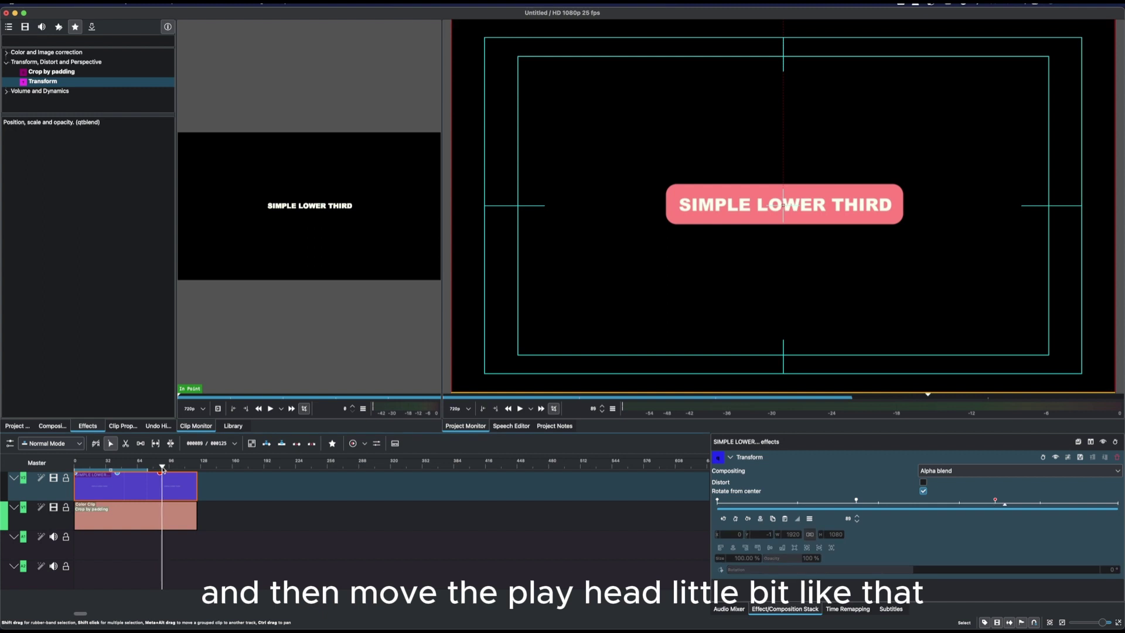
{"action": "left_click", "coordinate": [736, 519]}
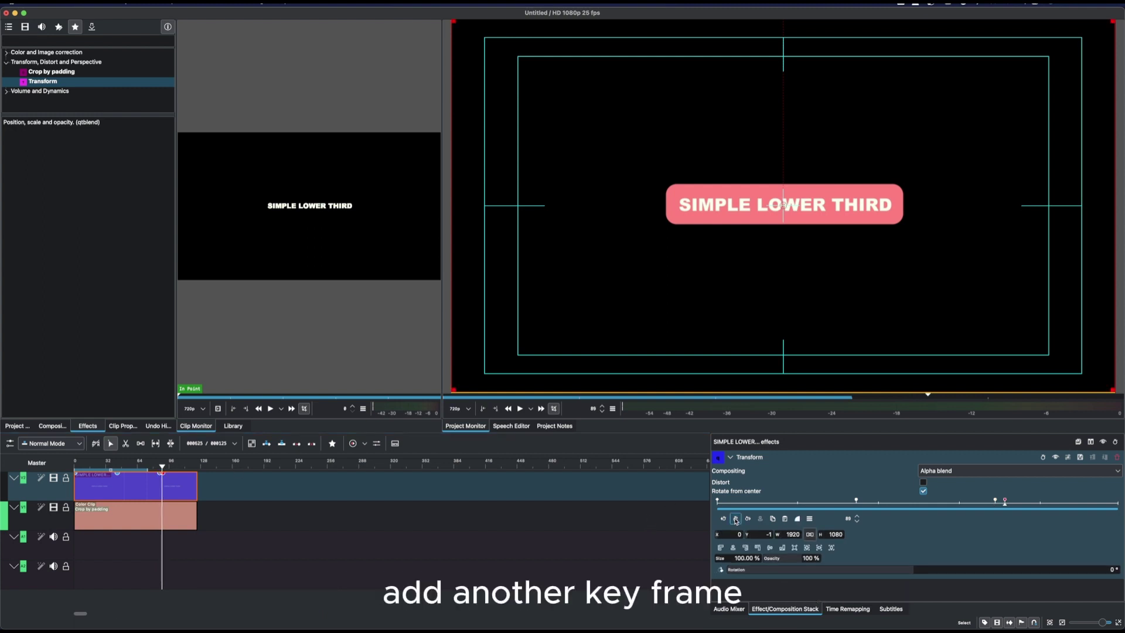
{"action": "left_click_drag", "start_coordinate": [744, 538], "coordinate": [1008, 528]}
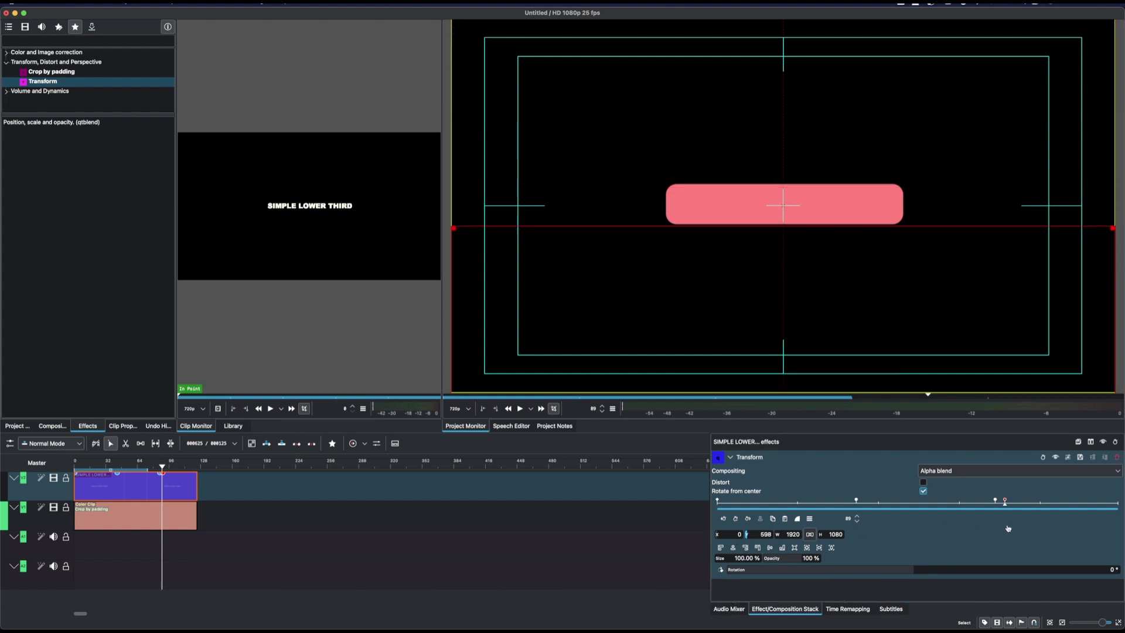
Step: Add Crop by padding keyframes on the color clip at frames 94 and 97, shrinking the width to about 28 at the second
{"action": "left_click_drag", "start_coordinate": [162, 479], "coordinate": [167, 479]}
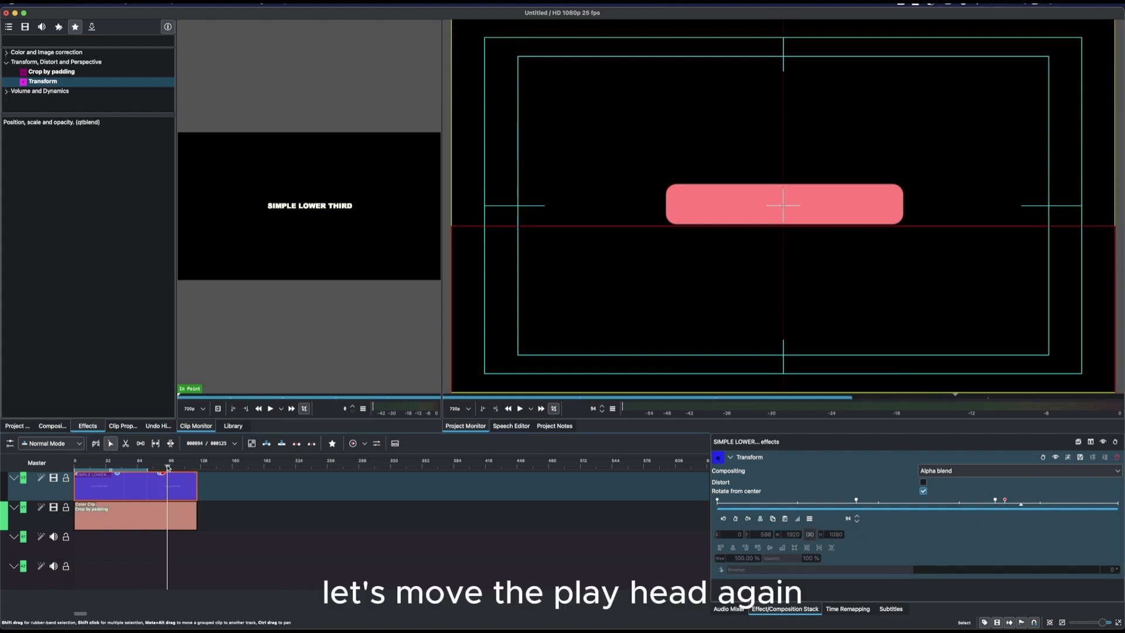
{"action": "left_click", "coordinate": [175, 517]}
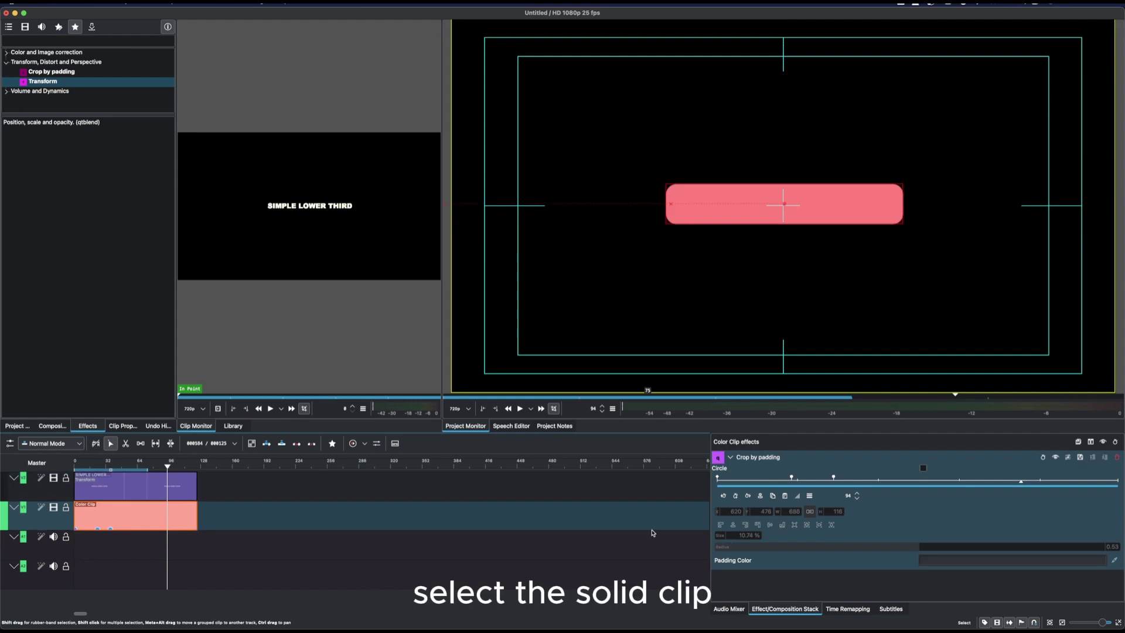
{"action": "left_click", "coordinate": [735, 495]}
{"action": "left_click", "coordinate": [171, 467]}
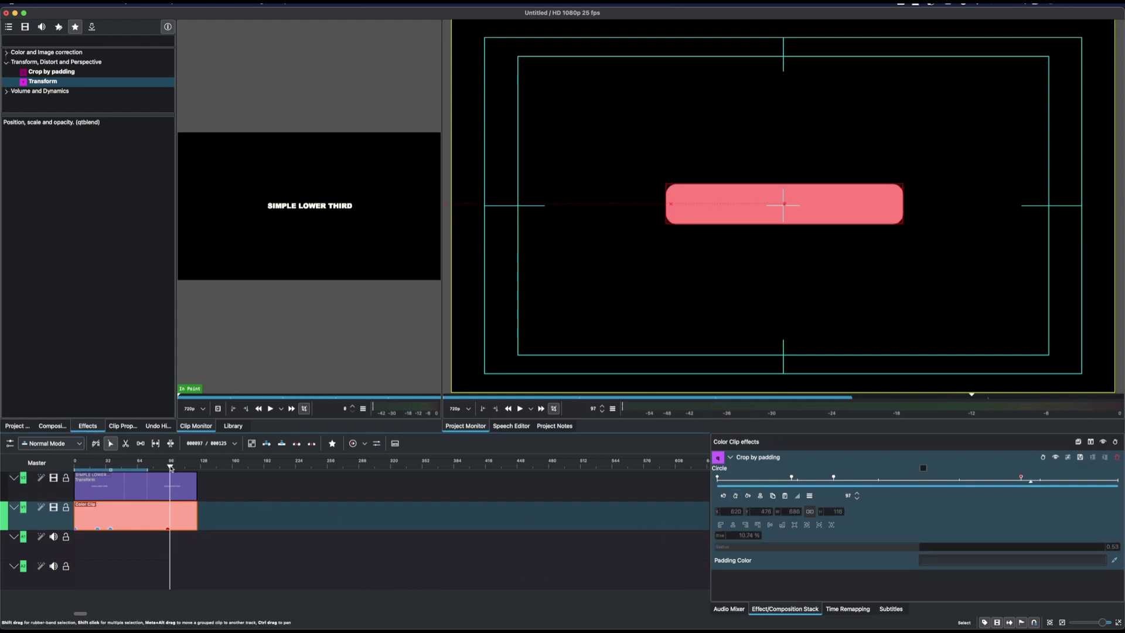
{"action": "left_click", "coordinate": [735, 495]}
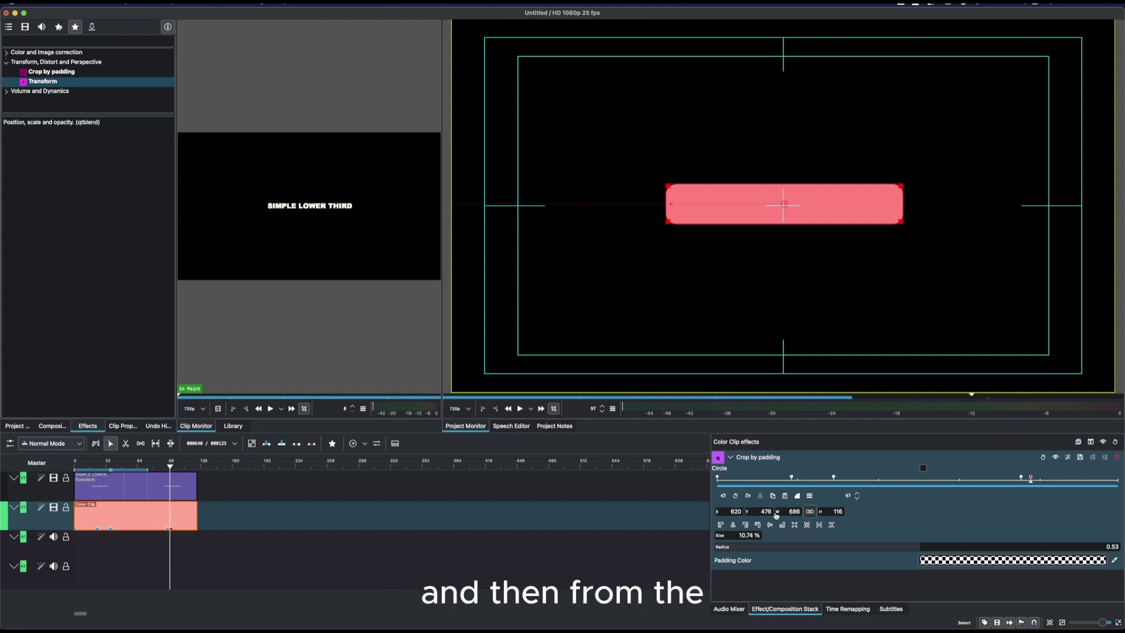
{"action": "left_click_drag", "start_coordinate": [776, 514], "coordinate": [483, 513]}
Step: Add a Crop by padding keyframe at frame 104 with X at about -67, moving the narrow bar off-screen
{"action": "left_click_drag", "start_coordinate": [171, 467], "coordinate": [175, 467]}
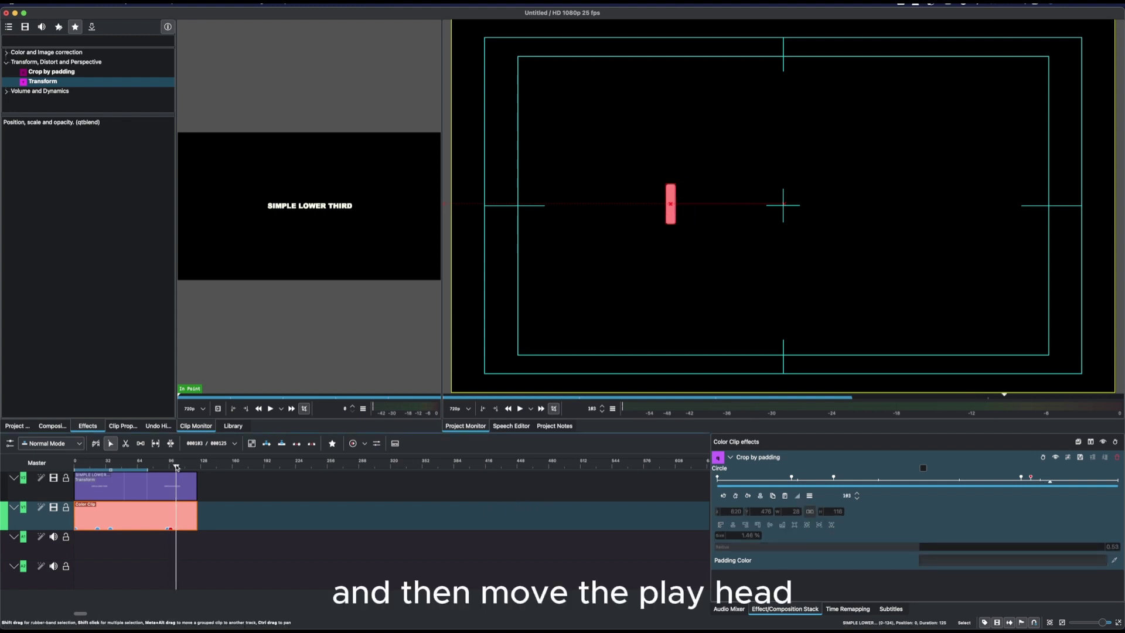
{"action": "left_click", "coordinate": [736, 496]}
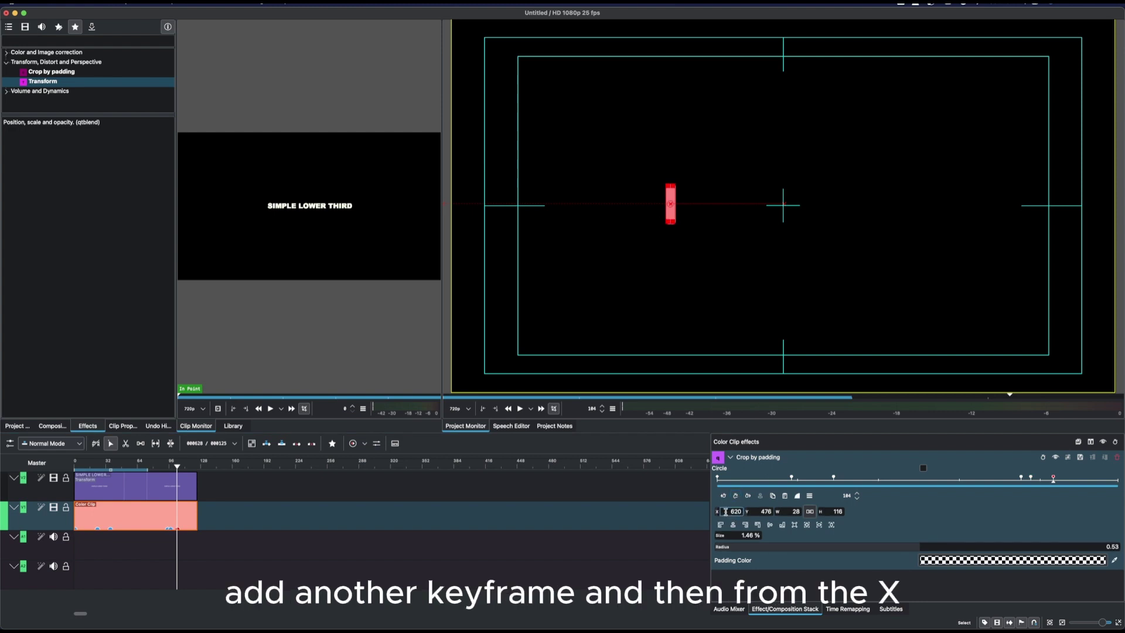
{"action": "left_click_drag", "start_coordinate": [719, 514], "coordinate": [454, 510]}
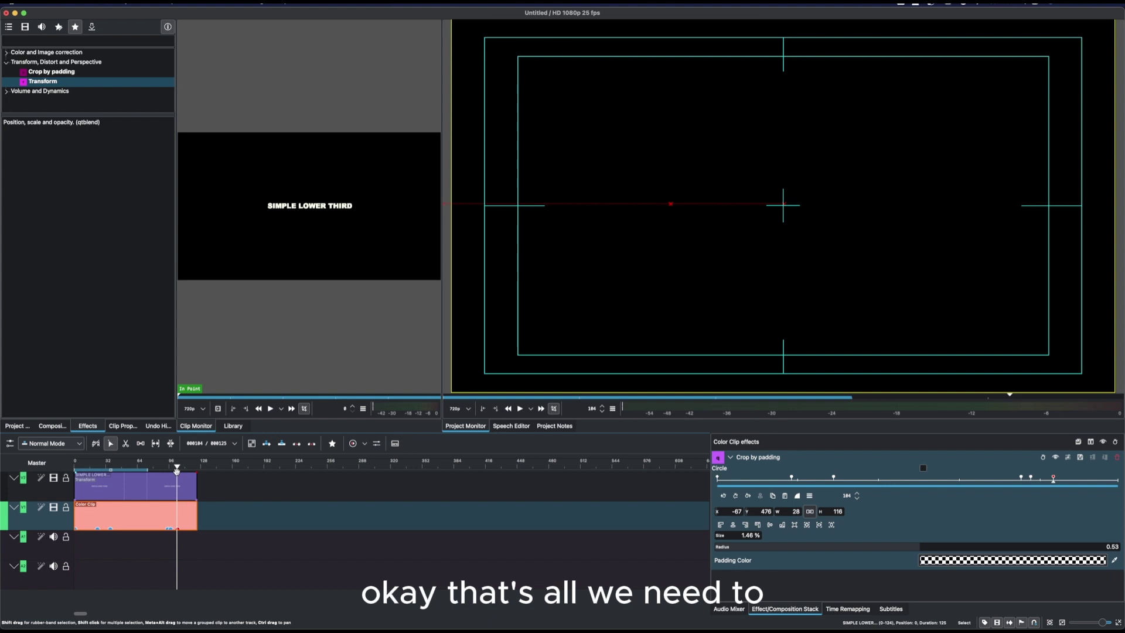
Step: Play the whole lower third from the start and check the steadiness of the entrance and exit motion
{"action": "left_click_drag", "start_coordinate": [178, 468], "coordinate": [74, 468]}
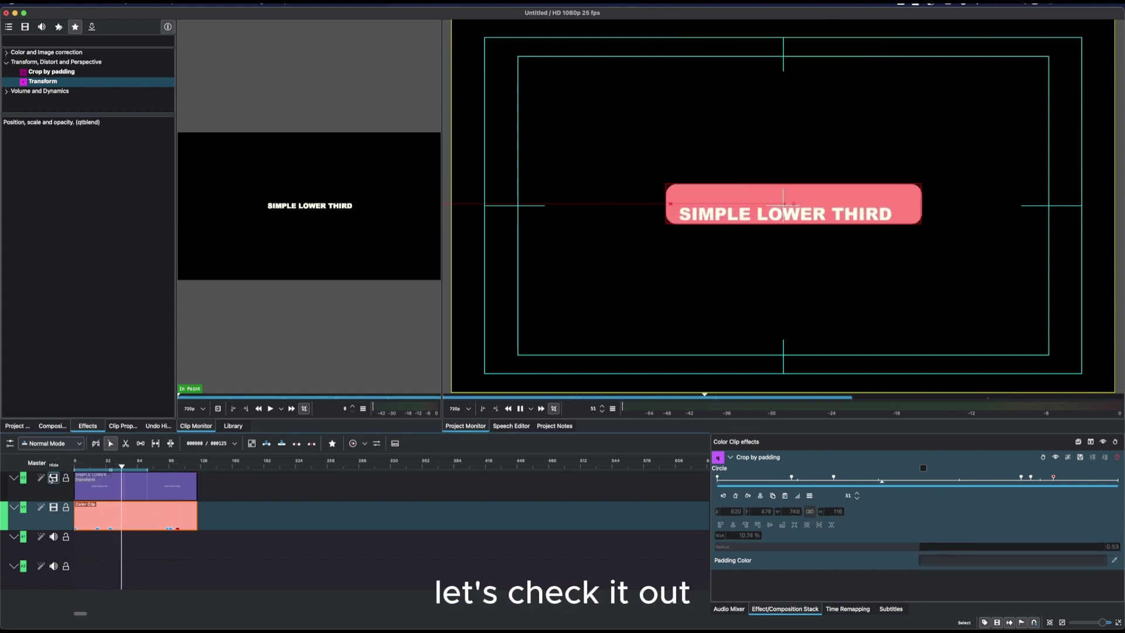
{"action": "key", "text": "space"}
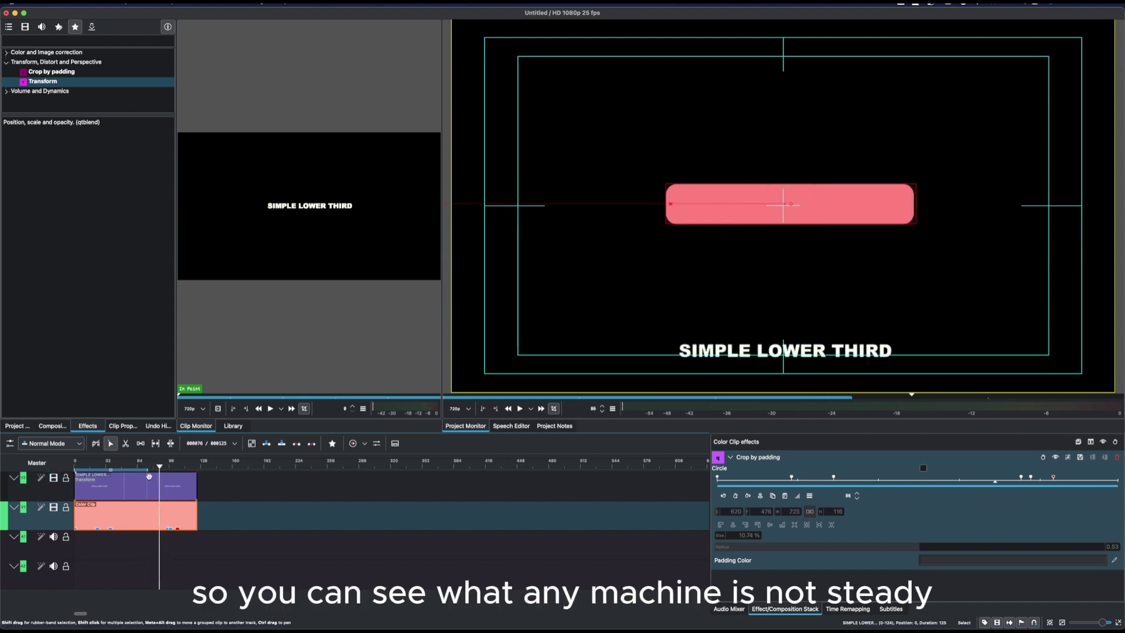
{"action": "key", "text": "space"}
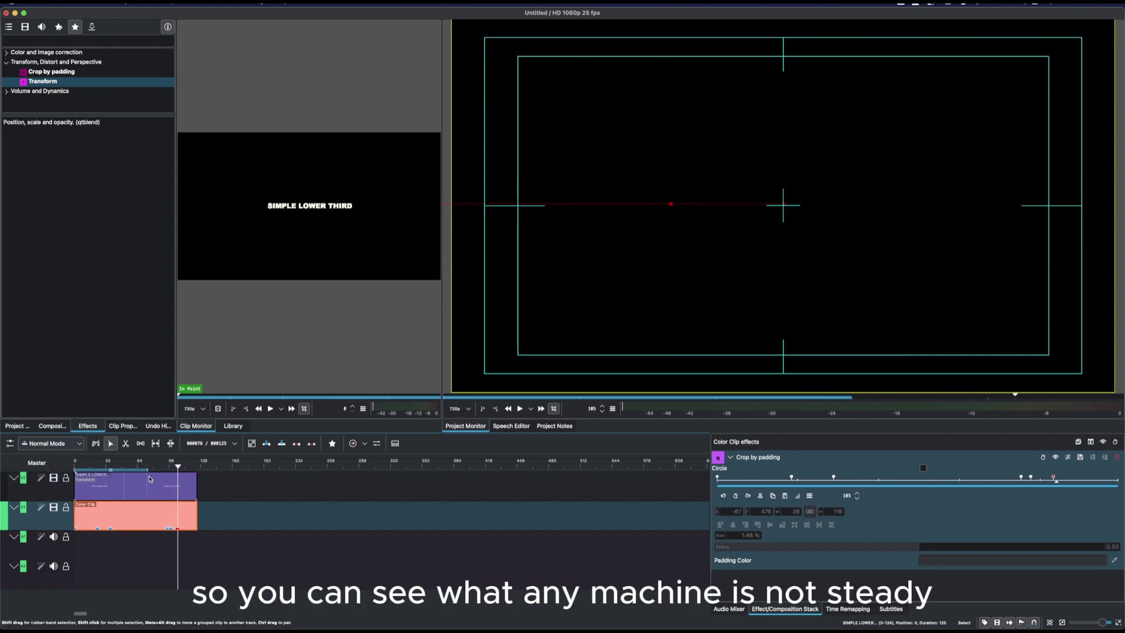
{"action": "key", "text": "Home"}
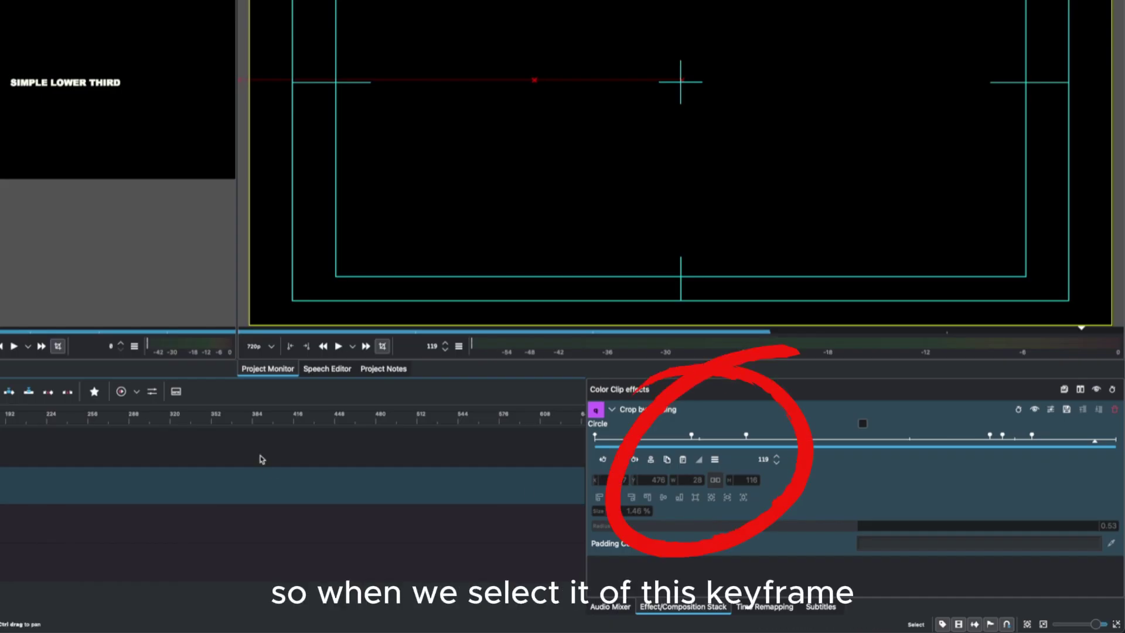
Step: Set the interpolation of the color clip's Crop by padding keyframes at frames 23, 36 and 94 to Linear
{"action": "left_click", "coordinate": [692, 437]}
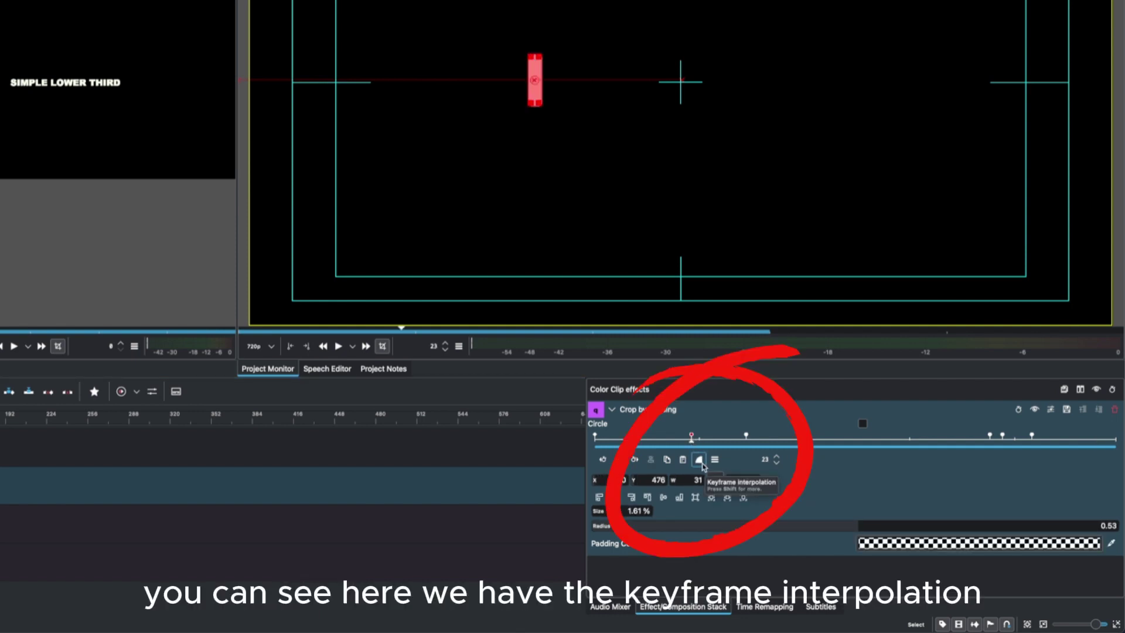
{"action": "left_click", "coordinate": [703, 464]}
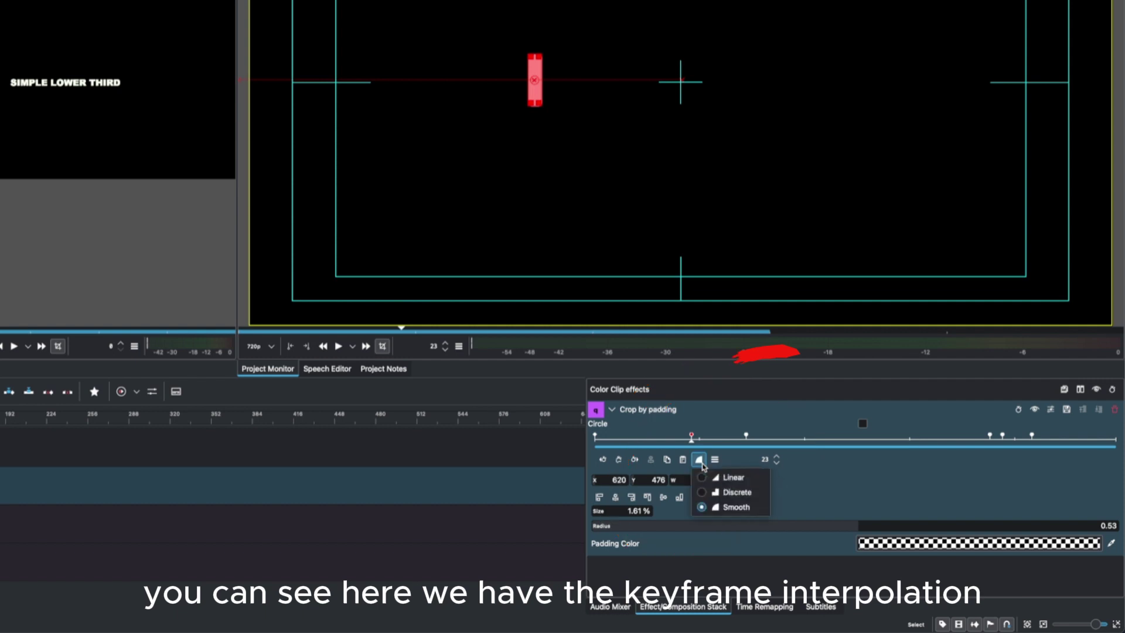
{"action": "left_click", "coordinate": [732, 477]}
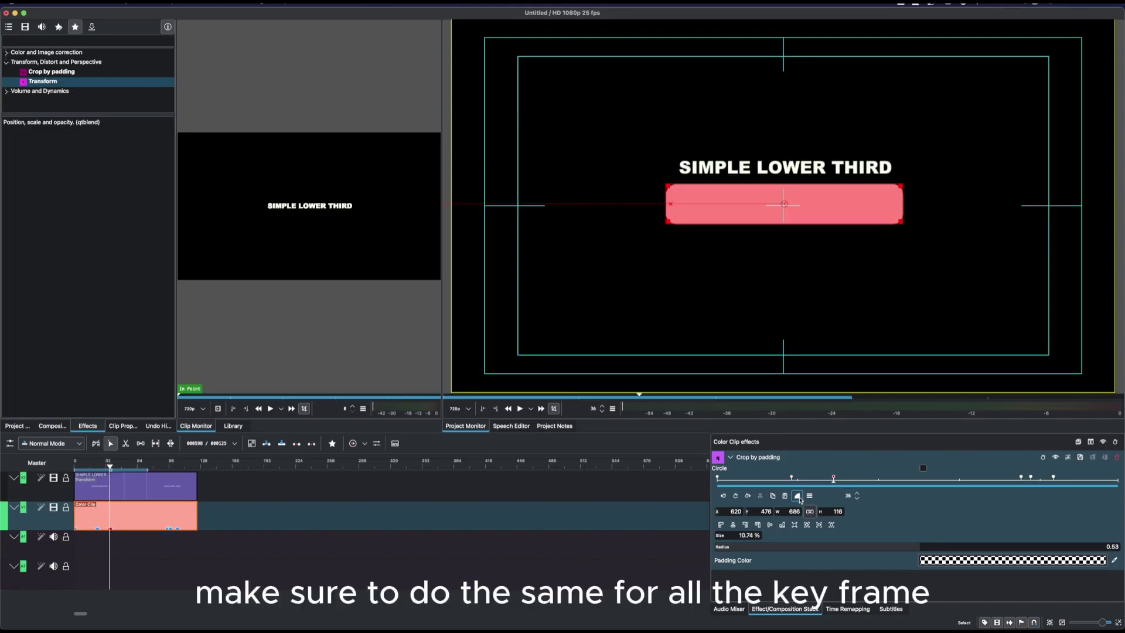
{"action": "left_click", "coordinate": [799, 499]}
{"action": "left_click", "coordinate": [821, 510]}
{"action": "left_click", "coordinate": [1021, 477]}
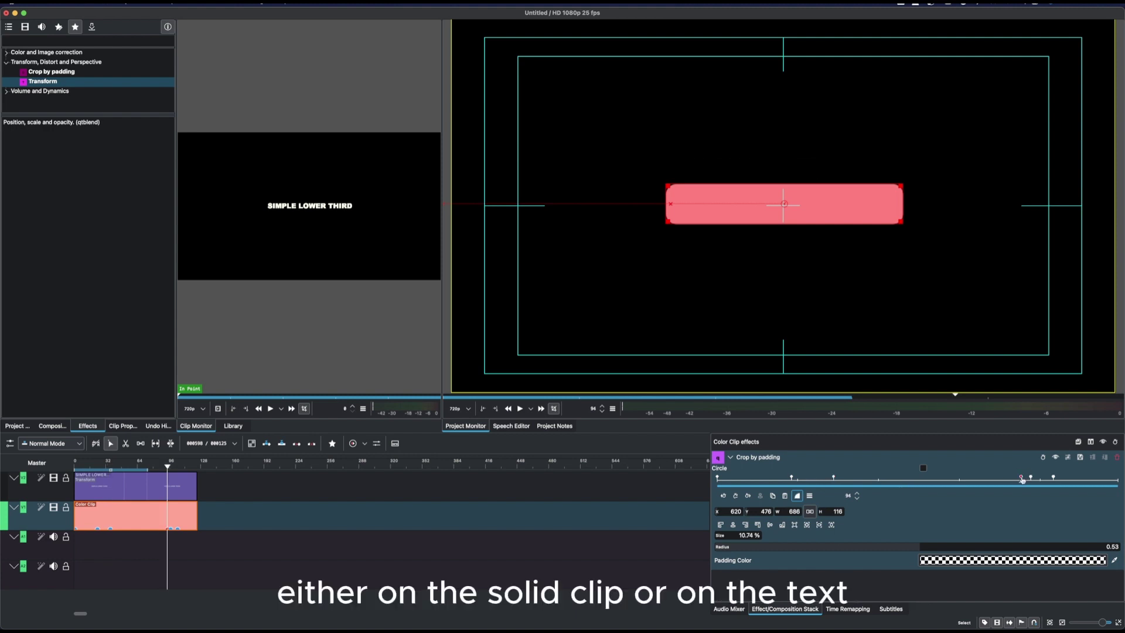
{"action": "left_click", "coordinate": [797, 498]}
{"action": "left_click", "coordinate": [821, 509]}
Step: Select the title clip and replay the animation from the first frame
{"action": "left_click", "coordinate": [148, 471]}
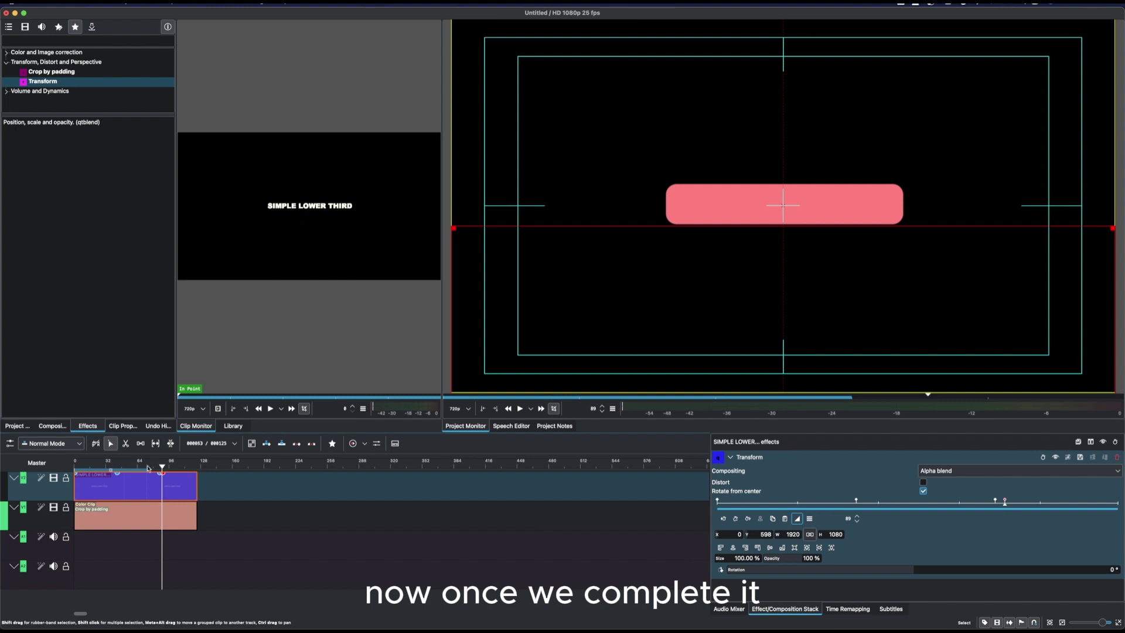
{"action": "left_click_drag", "start_coordinate": [162, 468], "coordinate": [68, 484]}
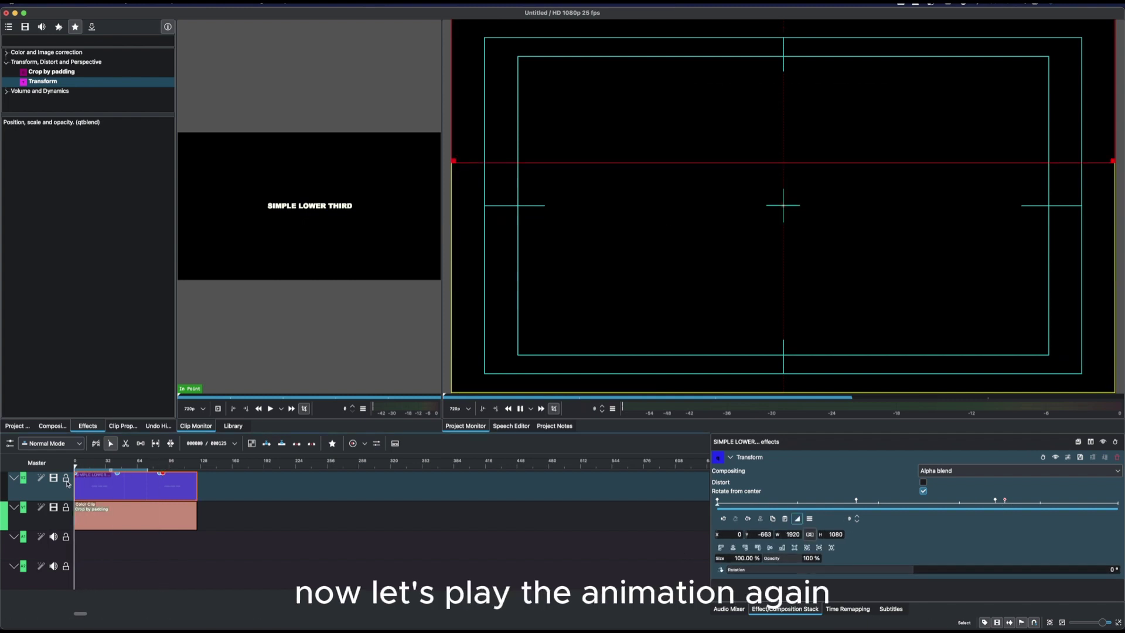